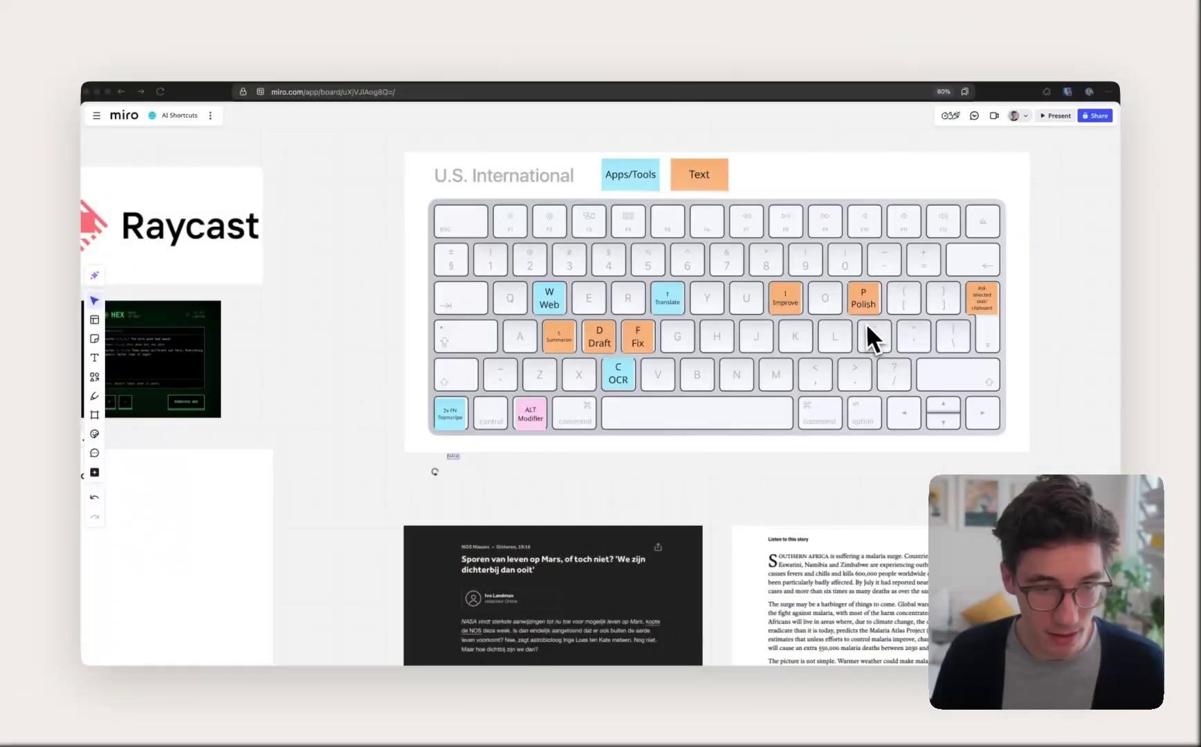
Scroll up to bring the U.S. International keyboard map of AI shortcuts into view.
scroll(809, 282, "up", 2)
scroll(681, 274, "up", 3)
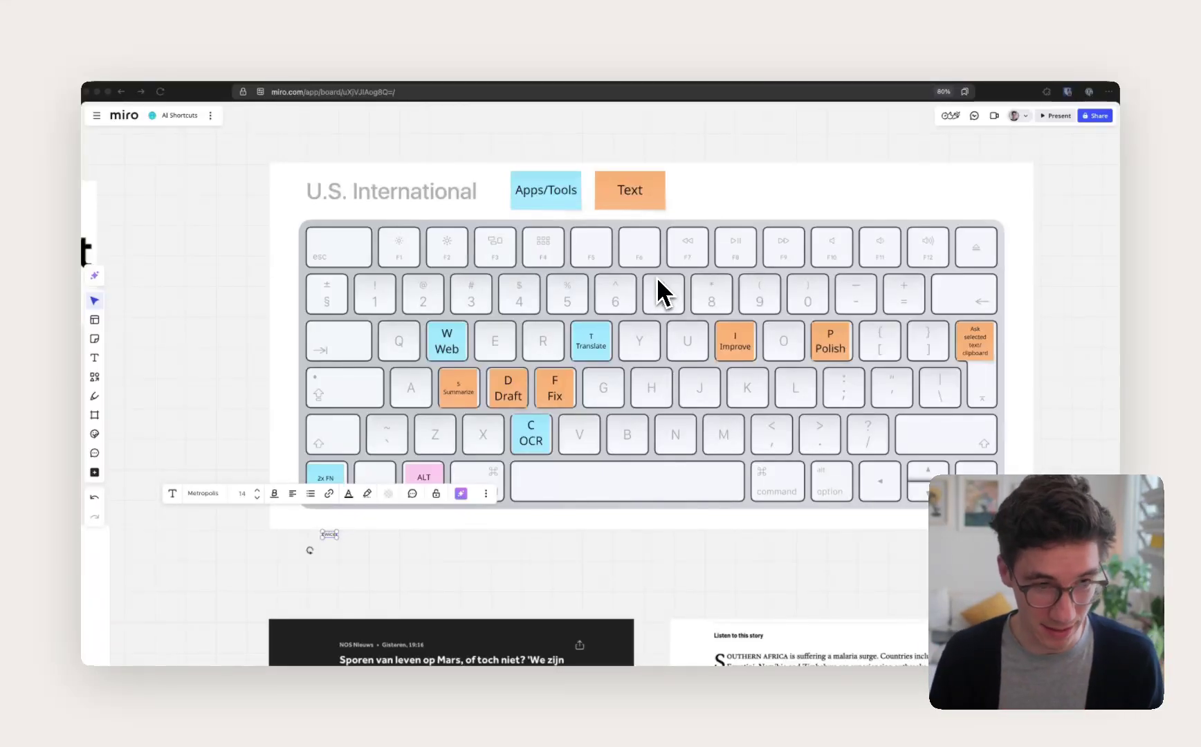
Paste the dictated sentence about recording voice and video into the empty Playground document.
left_click(250, 401)
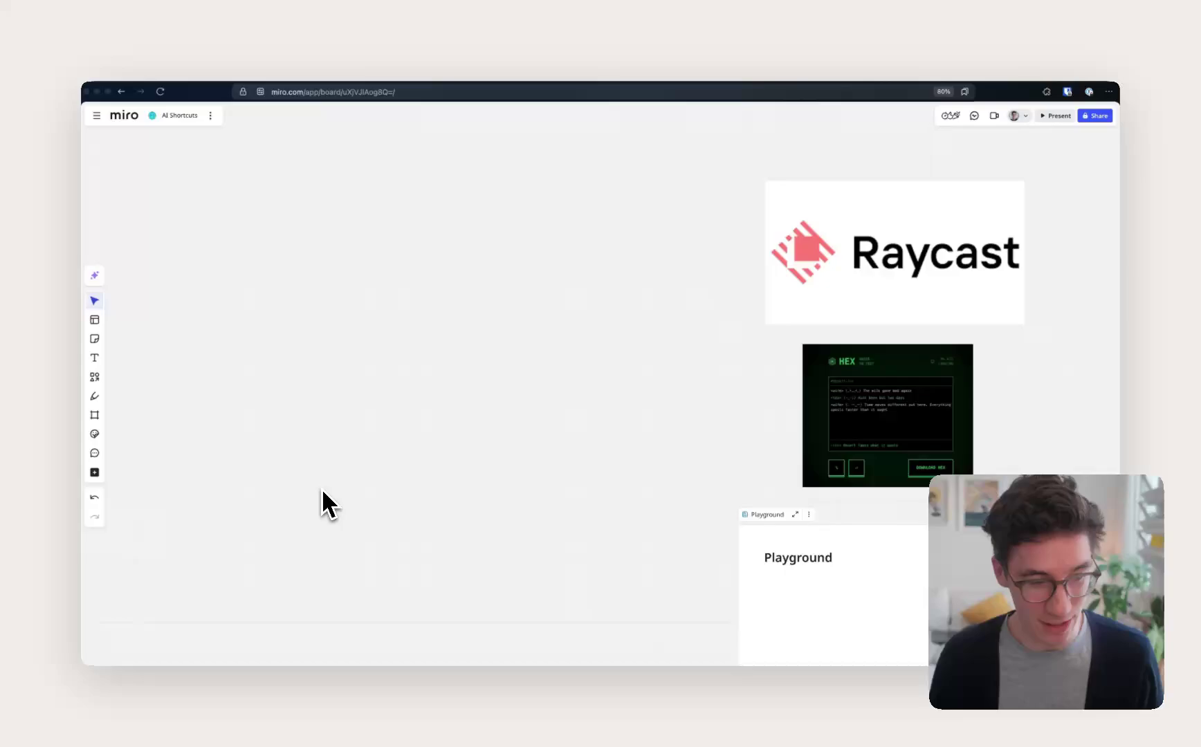
scroll(324, 496, "down", 3)
scroll(710, 330, "up", 3)
scroll(812, 304, "right", 3)
scroll(831, 287, "down", 5)
left_click(658, 413)
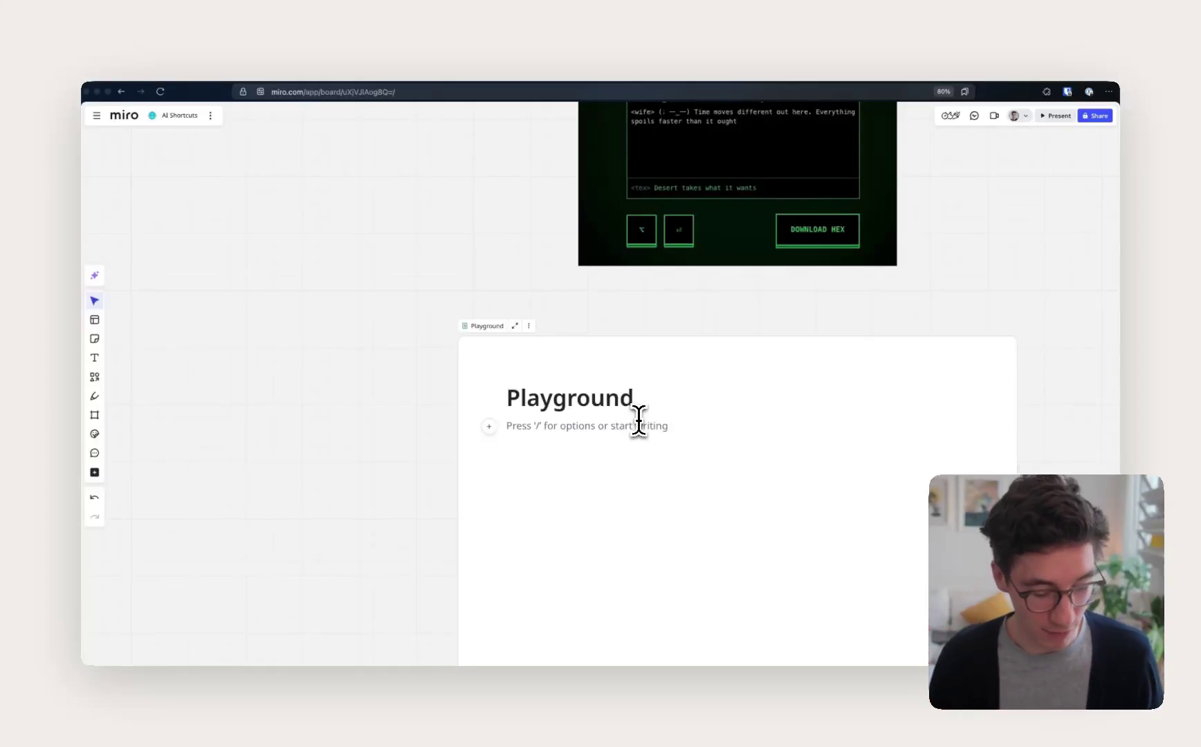
type("pressing the key twice and now it's currently recording my voice and I can say anything here, I can say that I'm recording a video and then if I press")
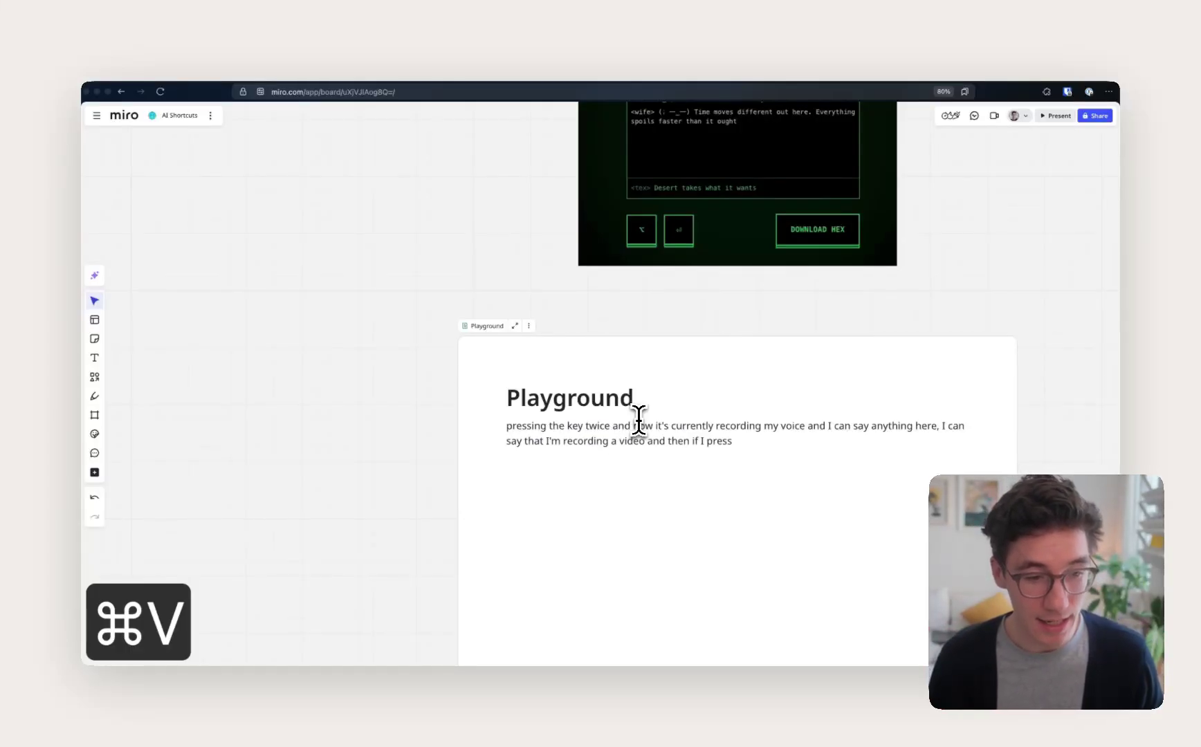
scroll(642, 444, "up", 2)
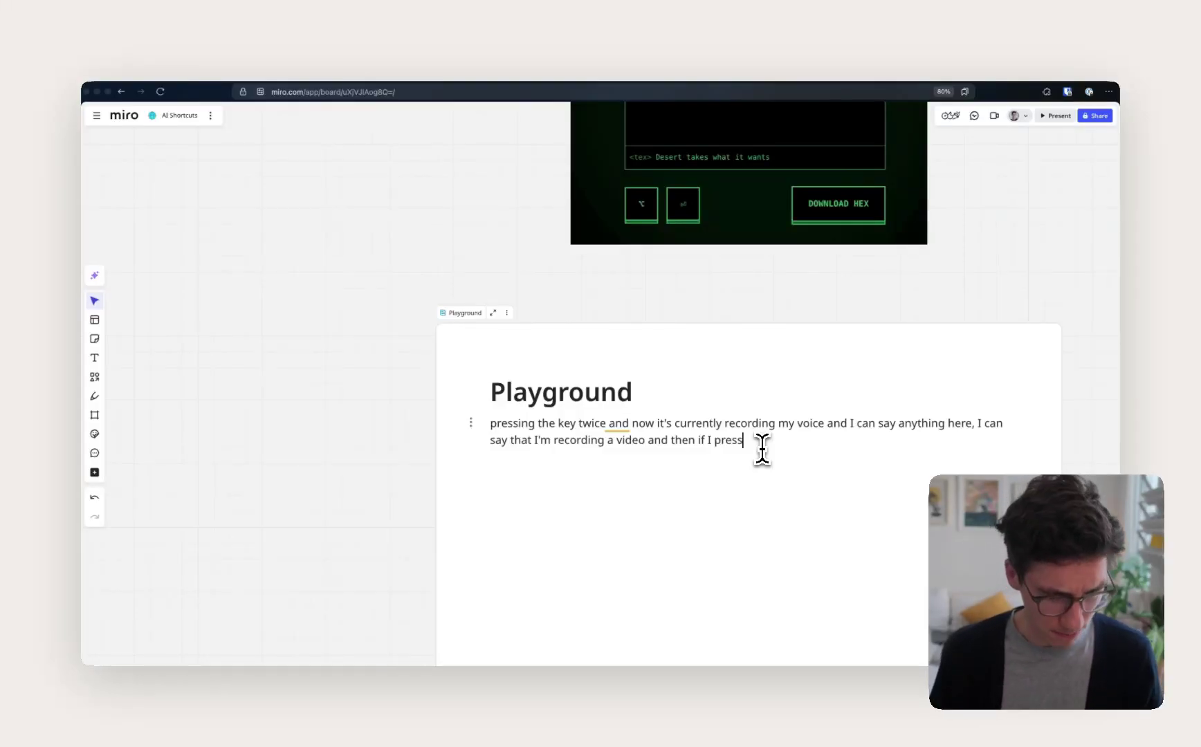
Pan past the keyboard image and zoom in on the NOS 'Sporen van leven op Mars' article.
scroll(761, 446, "down", 5)
scroll(831, 410, "right", 6)
scroll(855, 358, "up", 3)
scroll(798, 350, "up", 5)
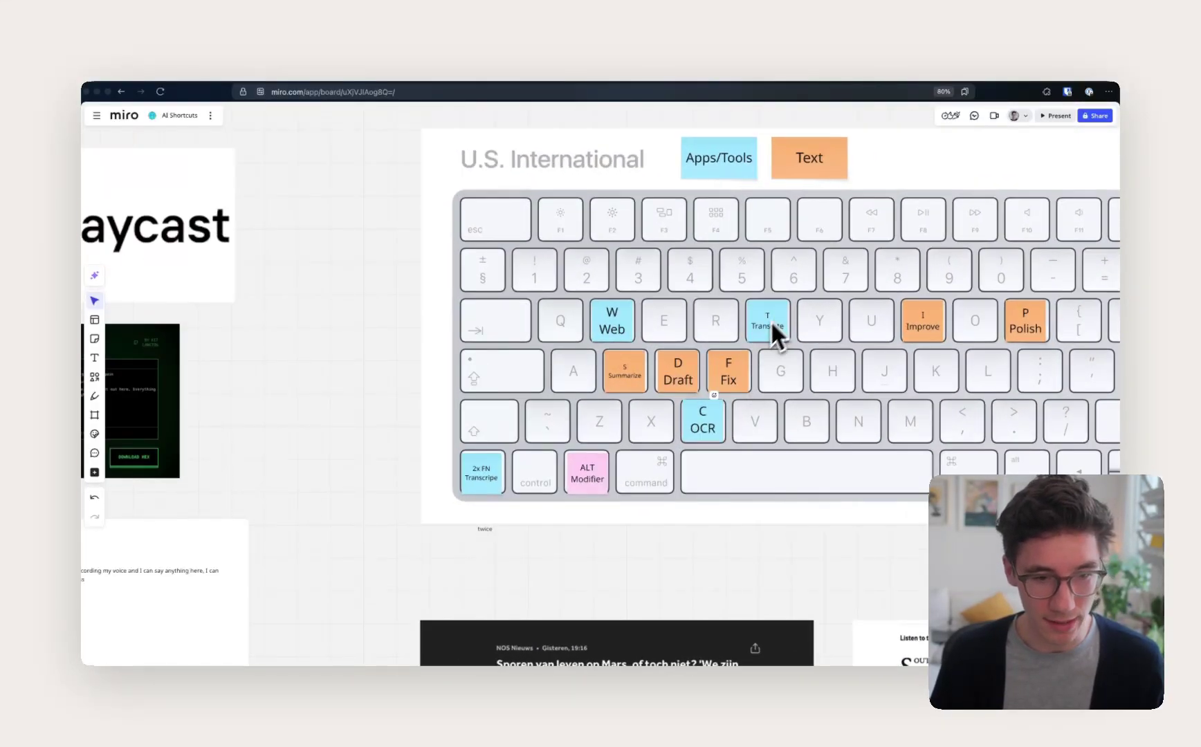
scroll(767, 321, "down", 10)
scroll(670, 428, "up", 3)
scroll(558, 417, "up", 2)
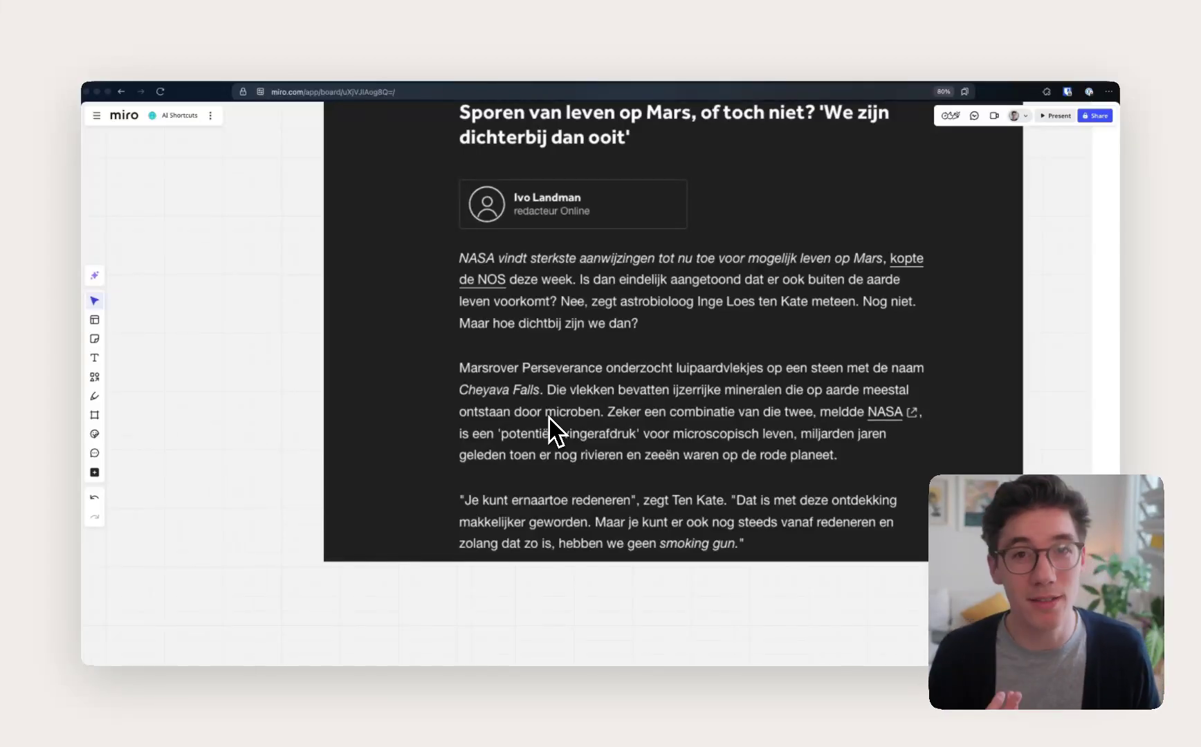
scroll(603, 420, "right", 1)
scroll(603, 419, "right", 2)
scroll(603, 419, "up", 1)
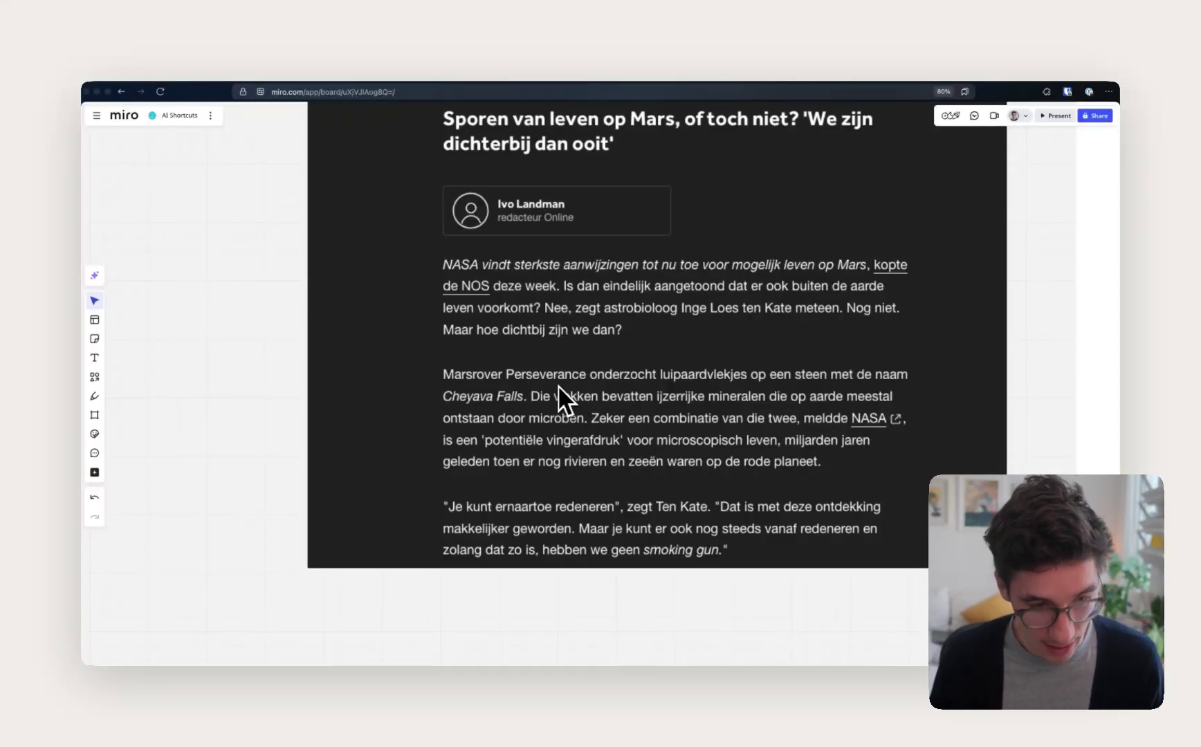
scroll(588, 363, "down", 1)
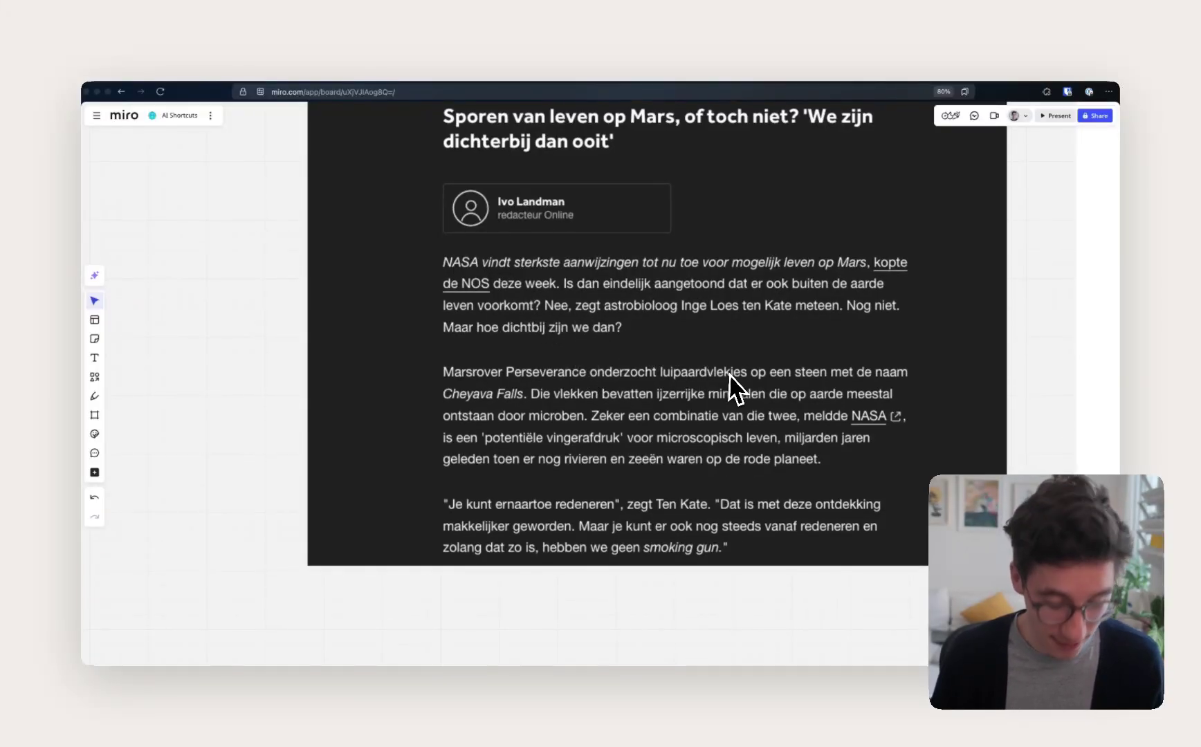
Capture the Mars article's text with Option+C and paste it into a new text box below.
key("alt+c")
left_click_drag(419, 248, 987, 622)
scroll(724, 549, "down", 5)
key("t")
left_click(495, 481)
type("NASA vindt sterkste aanwijzingen tot nu toe voor mogelijk leven op Mars, kopte de NOS deze week. Is dan eindelijk aangetoond dat er ook buiten de aarde leven voorkomt? Nee, zegt astrobioloog Inge Loes ten Kate meteen. Nog niet. Maar hoe dichtbij zijn we dan? Marsrover Perseverance onderzocht luipaardvlekjes op een steen met de naam Cheyava Falls. Die vlekken bevatten ijzerrijke mineralen die op aarde meestal ontstaan door microben. Zeker een combinatie van die twee, meldde NASA L, is een 'potentiële vingerafdruk' voor microscopisch leven, miljarden jaren geleden toen er nog rivieren en zeeën waren op de rode planeet. \"Je kunt ernaartoe redeneren\", zegt Ten Kate. \"Dat is met deze ontdekking makkelijker geworden. Maar je kunt er ook nog steeds vanaf redeneren en zolang dat zo is, hebben we geen smoking gun.\"")
scroll(380, 518, "down", 1)
key("Escape")
scroll(604, 470, "up", 3)
Add blank lines after the first paragraph and after 'planeet.' before the quote paragraph.
left_click(600, 468)
left_click(599, 469)
key("Return")
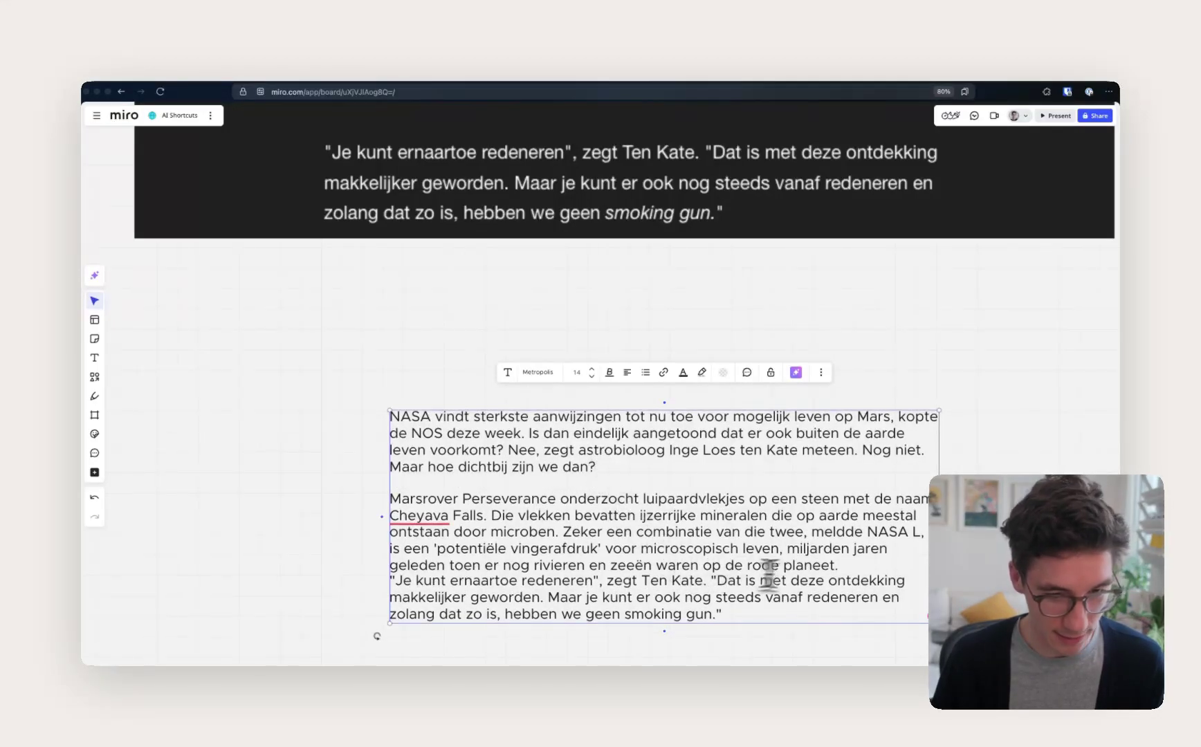
left_click(843, 567)
key("Return")
scroll(846, 570, "down", 2)
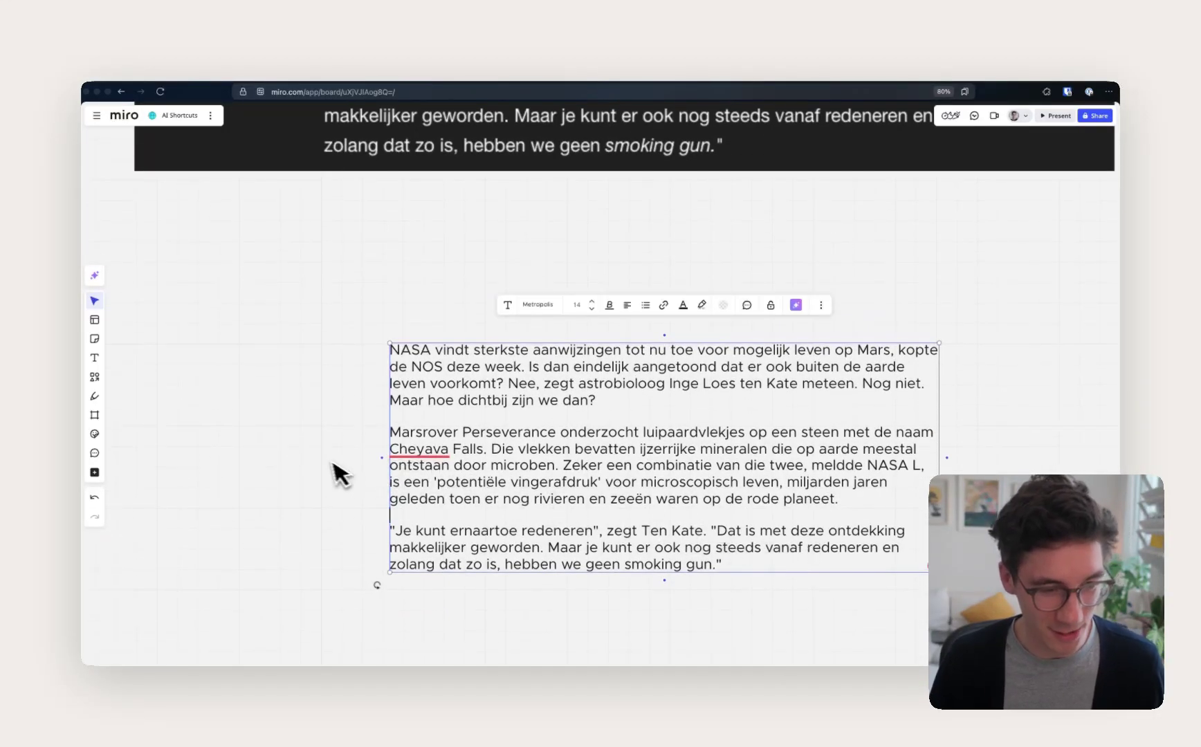
left_click(335, 475)
Move the text box, select all its text and send it for AI translation with Option+T.
left_click_drag(632, 434, 560, 335)
triple_click(541, 347)
key("super+a")
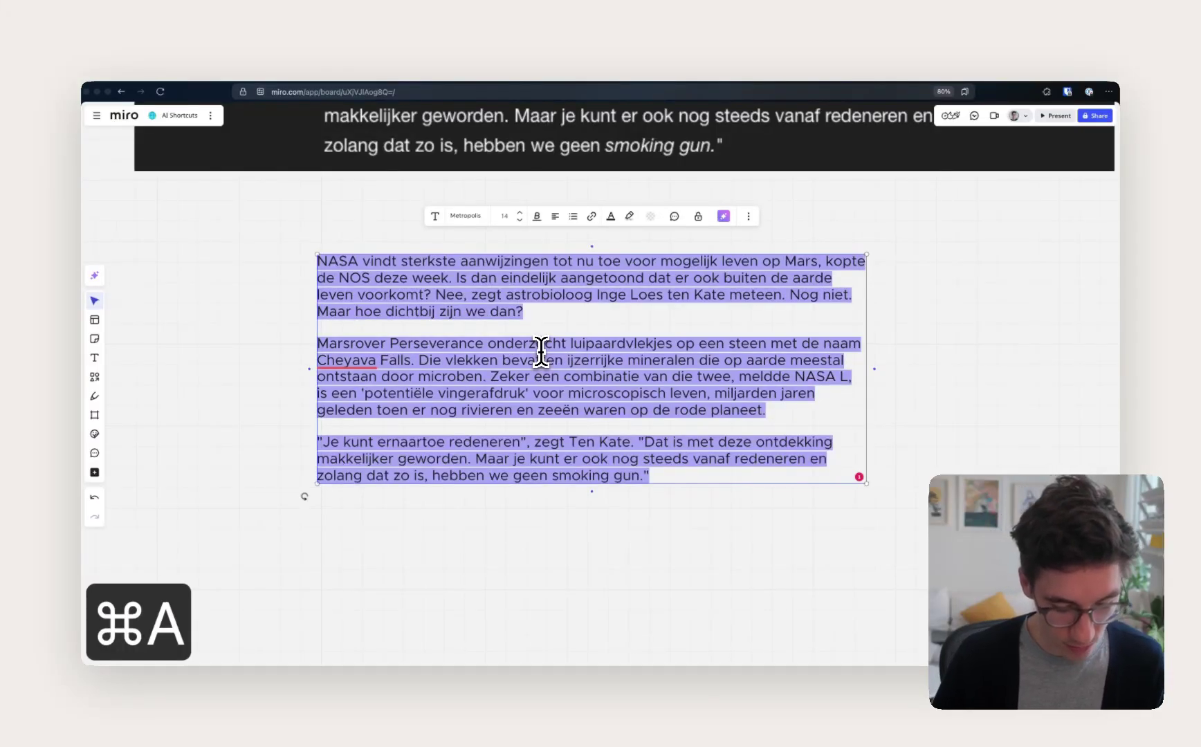
key("alt+t")
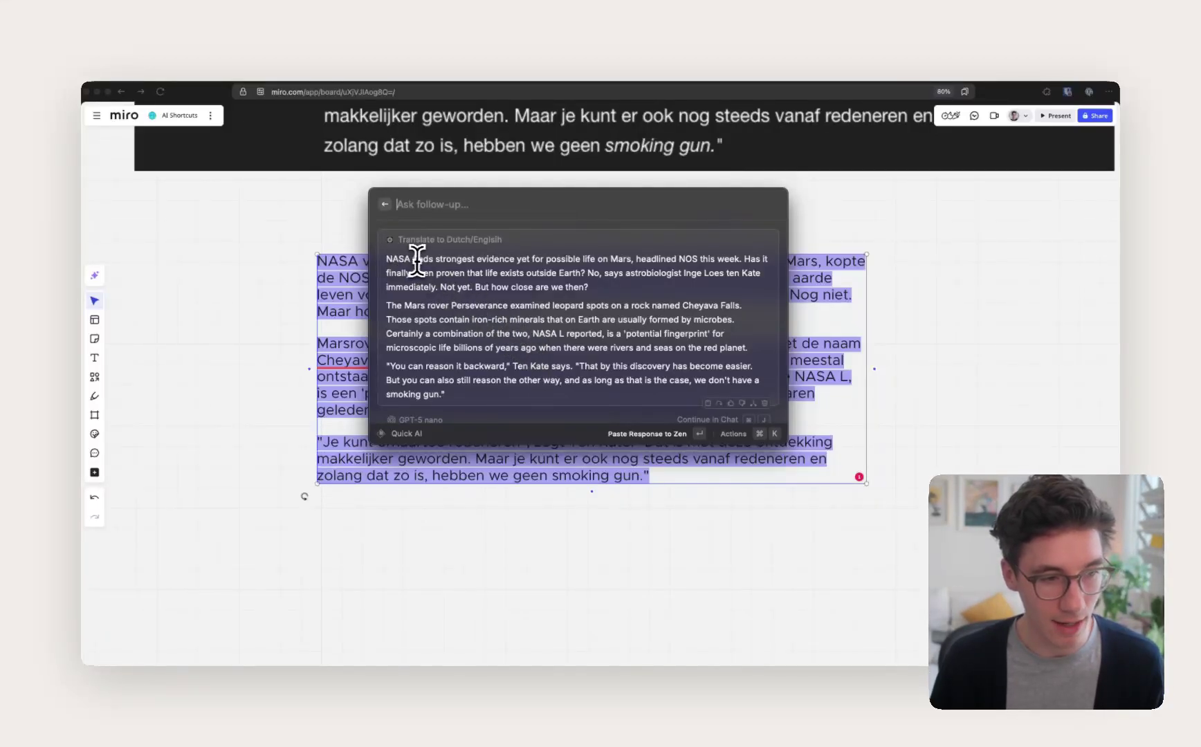
Select the English translation of the Mars article text, then close the AI panel.
left_click_drag(386, 258, 499, 404)
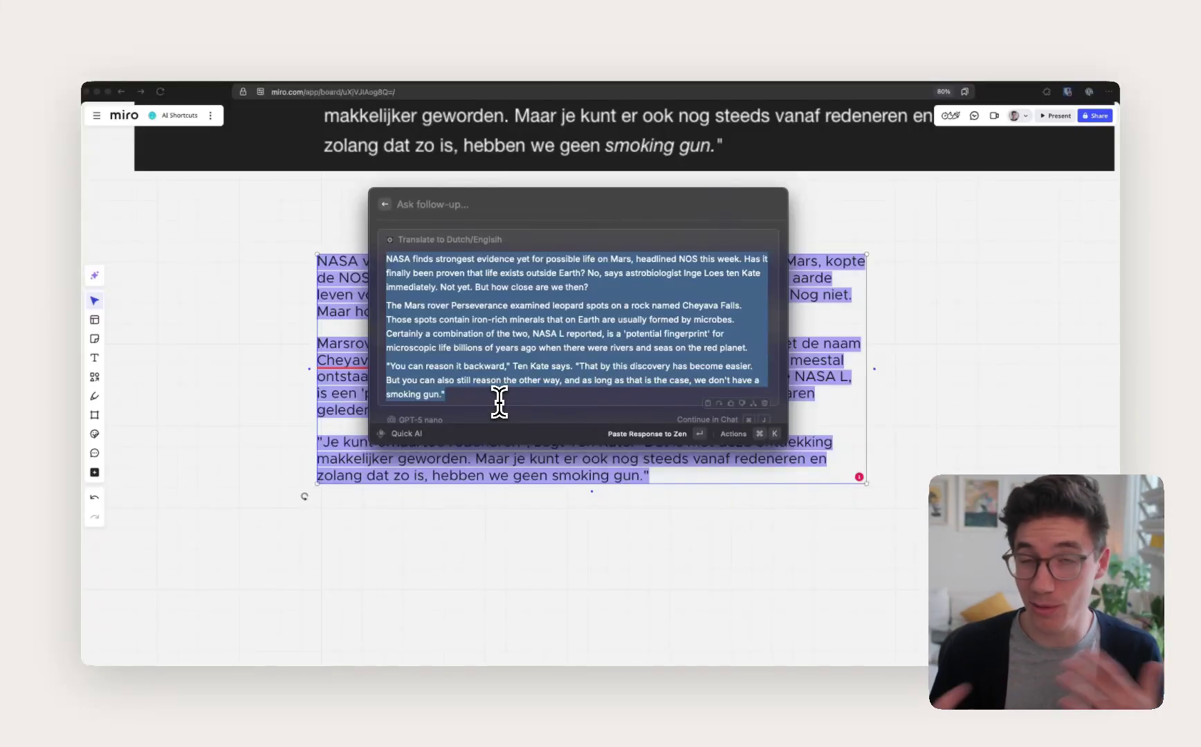
key("Escape")
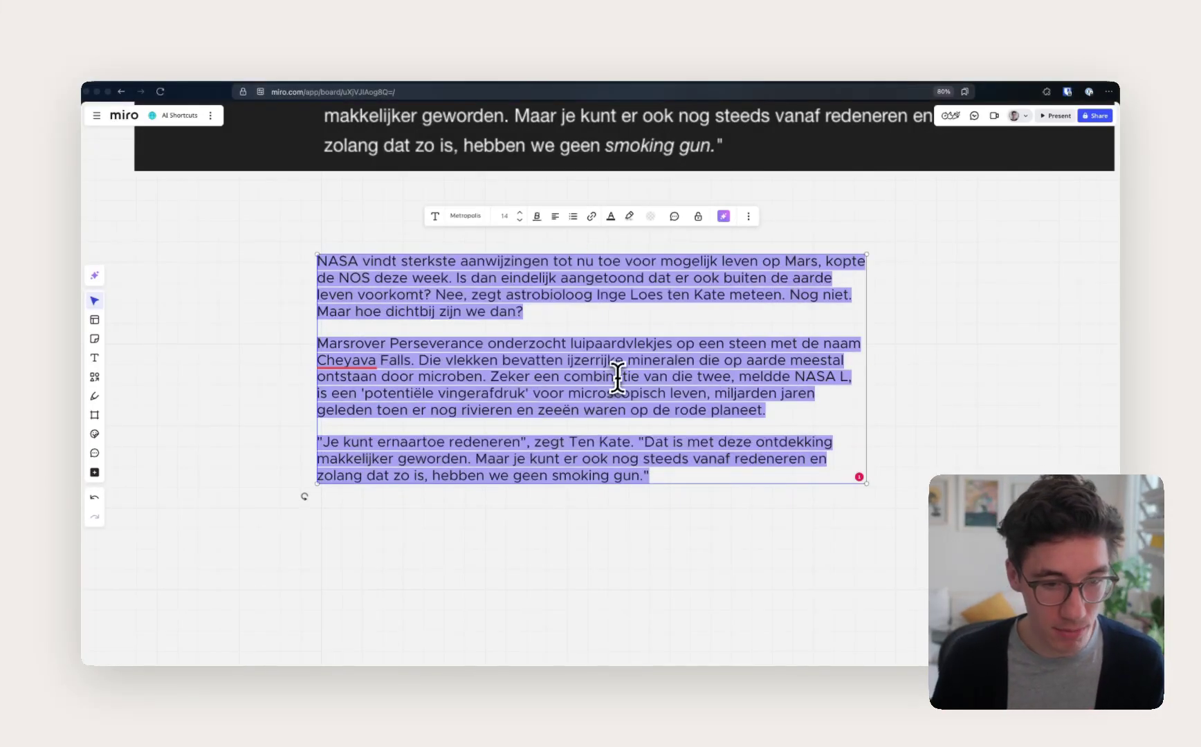
scroll(615, 374, "down", 3)
Capture only the Mars article's first paragraph from the image with Option+C.
left_click(756, 330)
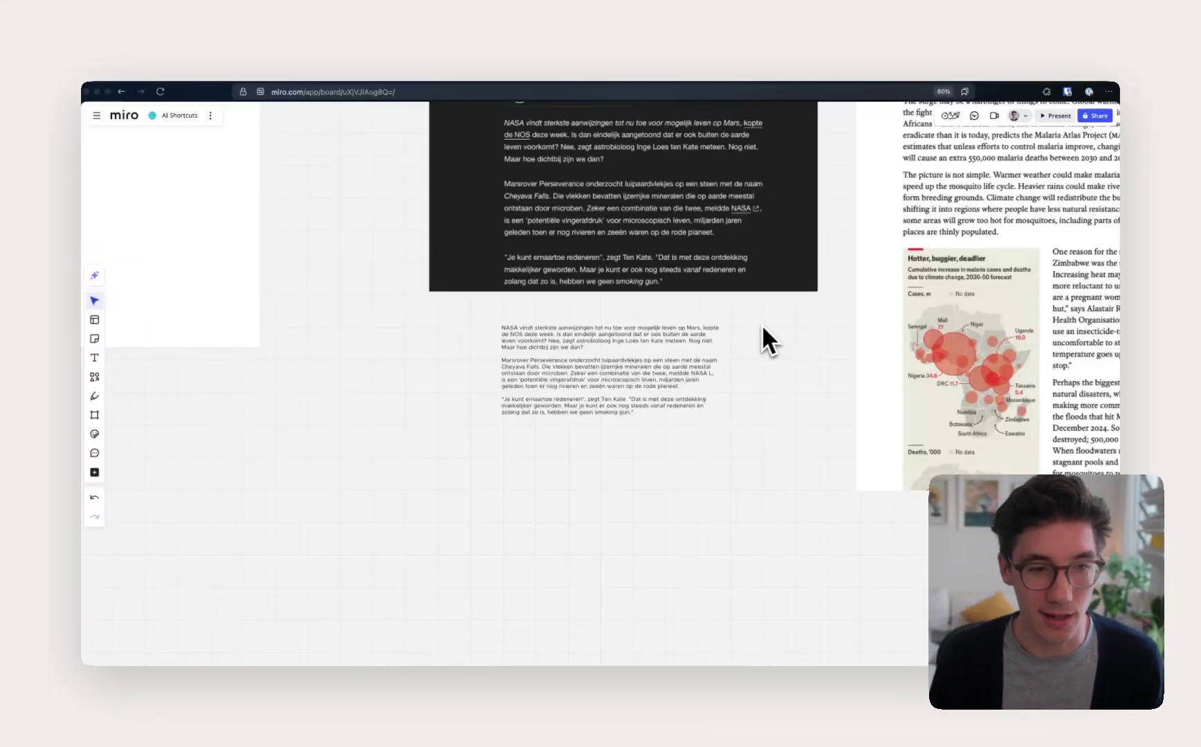
scroll(767, 332, "up", 3)
scroll(632, 309, "down", 4)
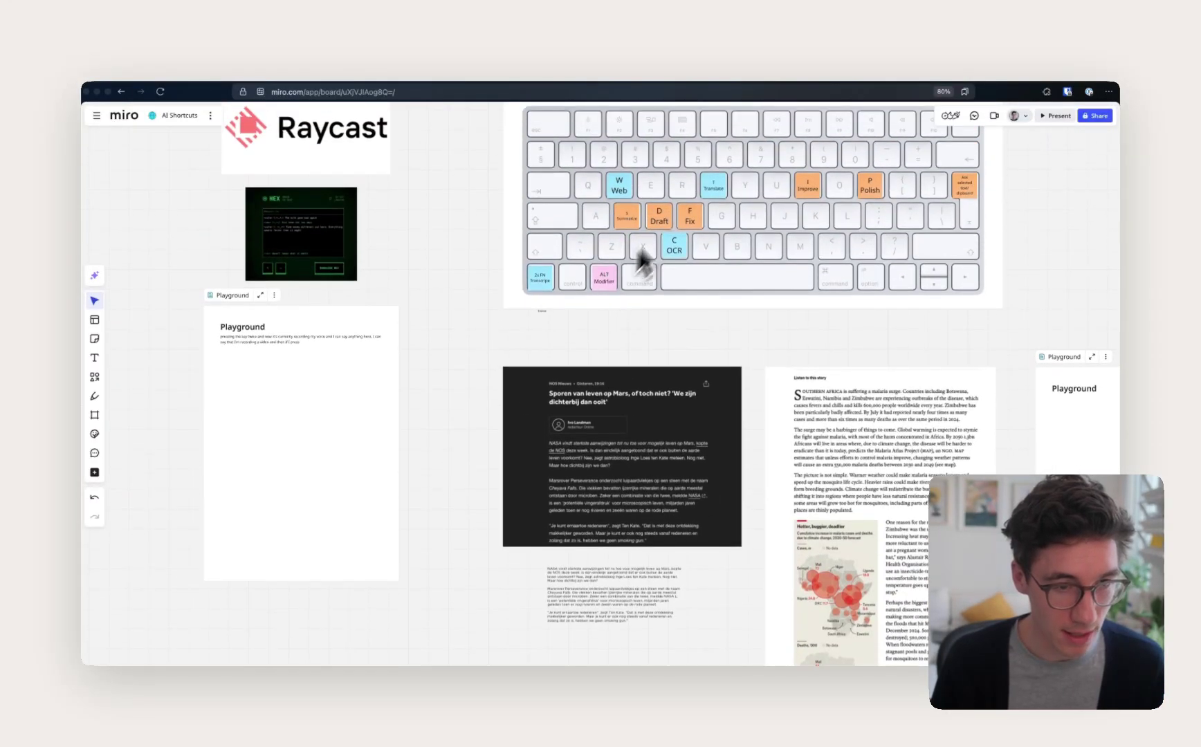
scroll(624, 484, "up", 5)
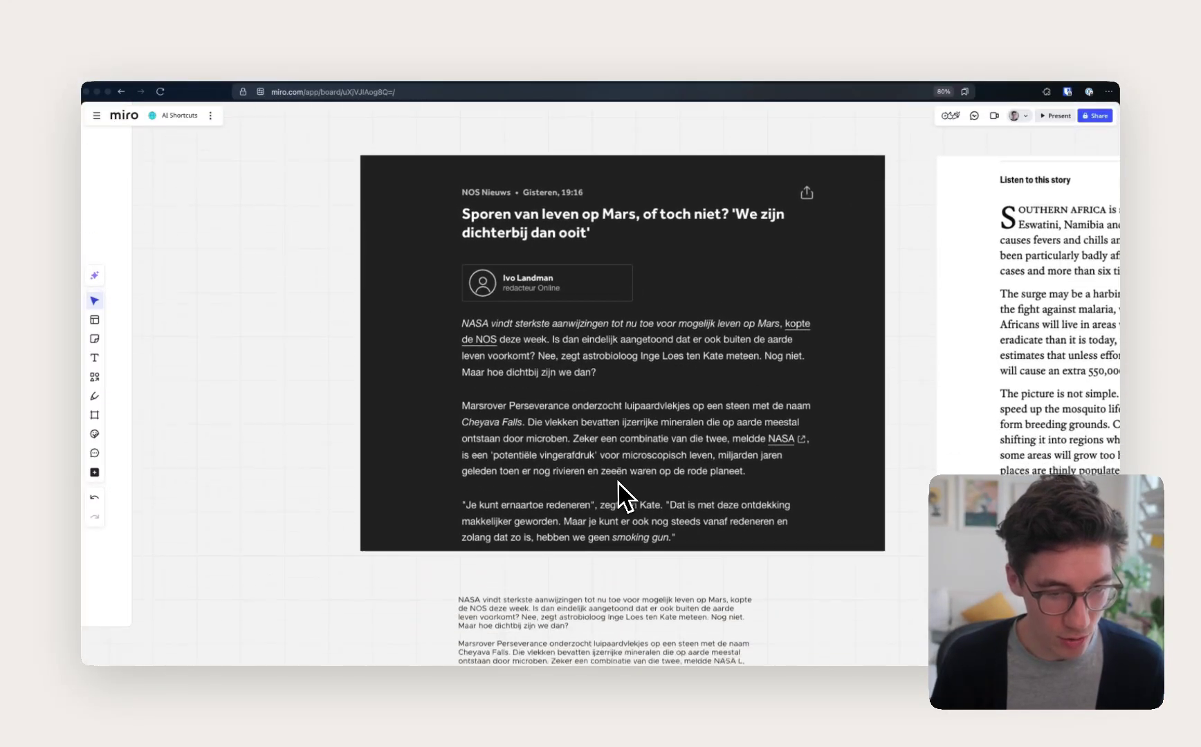
scroll(617, 481, "up", 5)
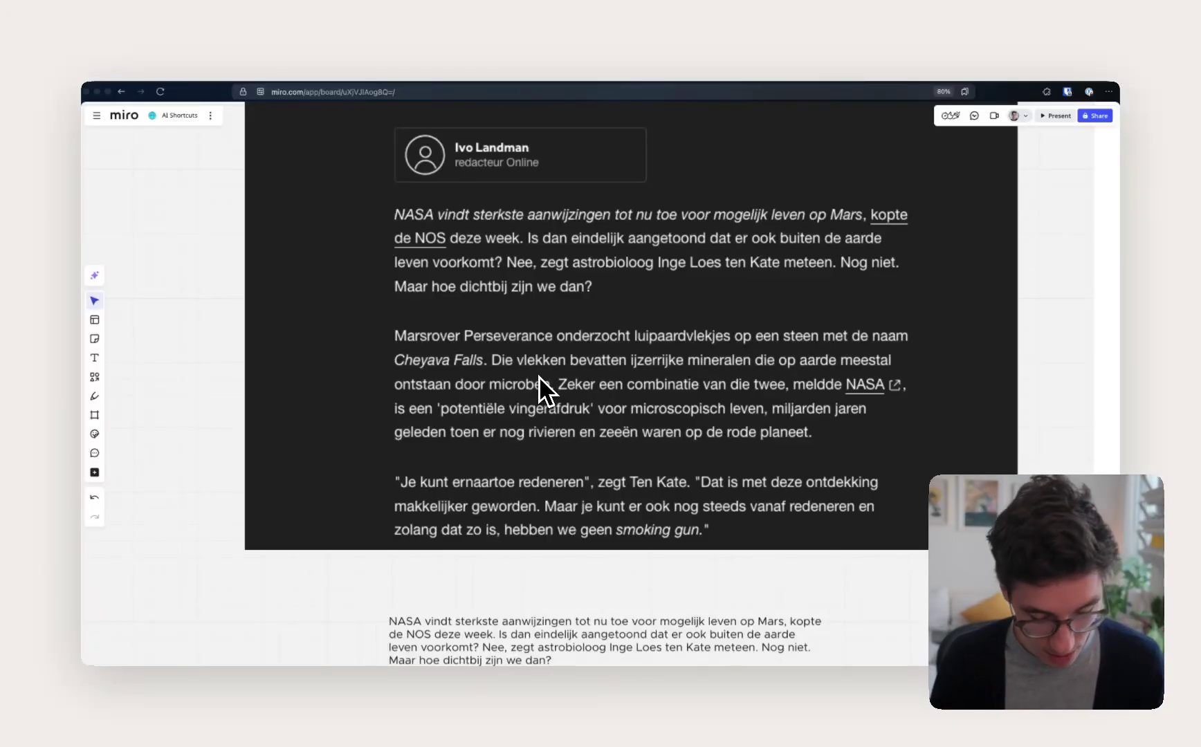
key("alt+c")
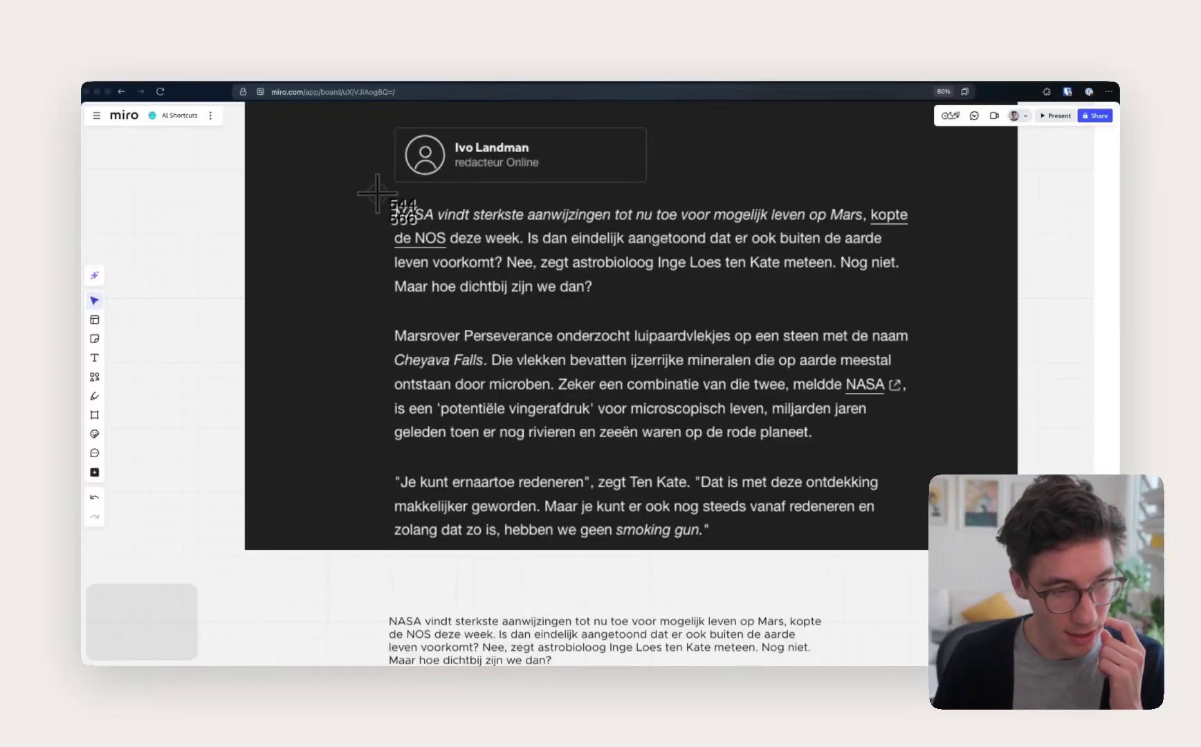
left_click_drag(375, 193, 927, 308)
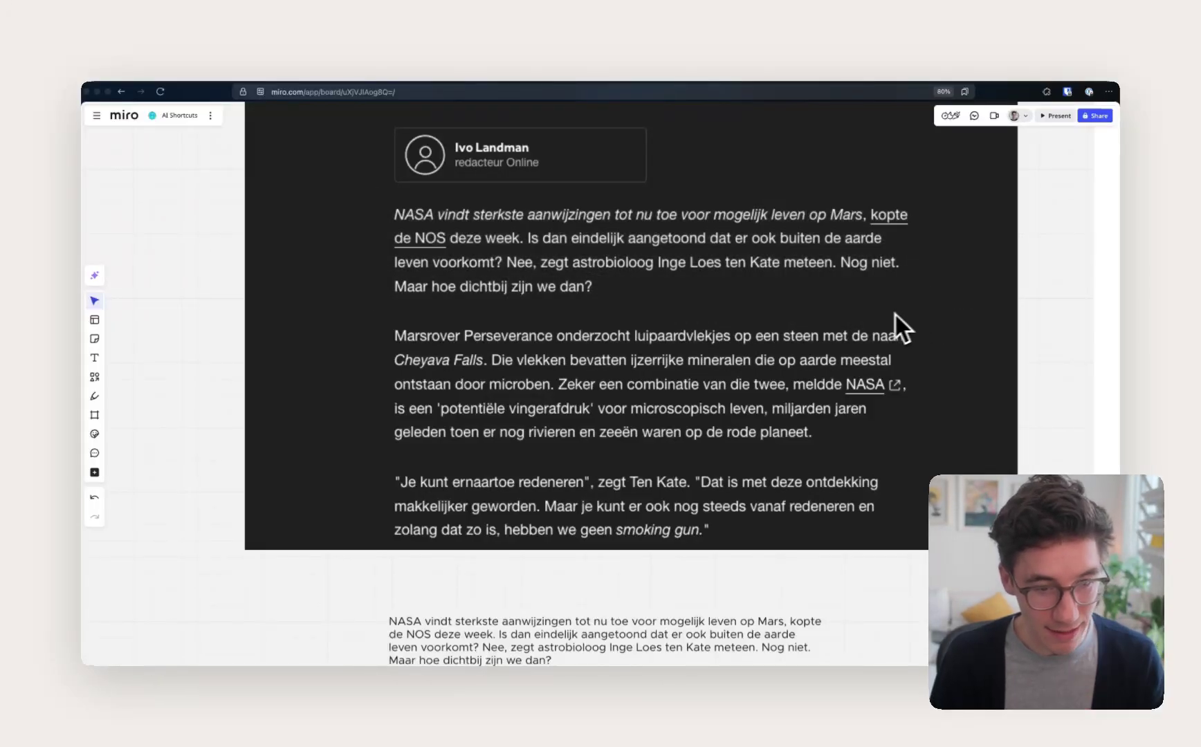
scroll(761, 415, "down", 3)
Replace the text box's contents with the captured paragraph, then zoom back to the keyboard map.
double_click(624, 518)
key("super+a")
type("NASA vindt sterkste aanwijzingen tot nu toe voor mogelijk leven op Mars, kopte de NOS deze week. Is dan eindelijk aangetoond dat er ook buiten de aarde leven voorkomt? Nee, zegt astrobioloog Inge Loes ten Kate meteen. Nog niet. Maar hoe dichtbij zijn we dan?")
scroll(604, 532, "down", 2)
left_click(591, 544)
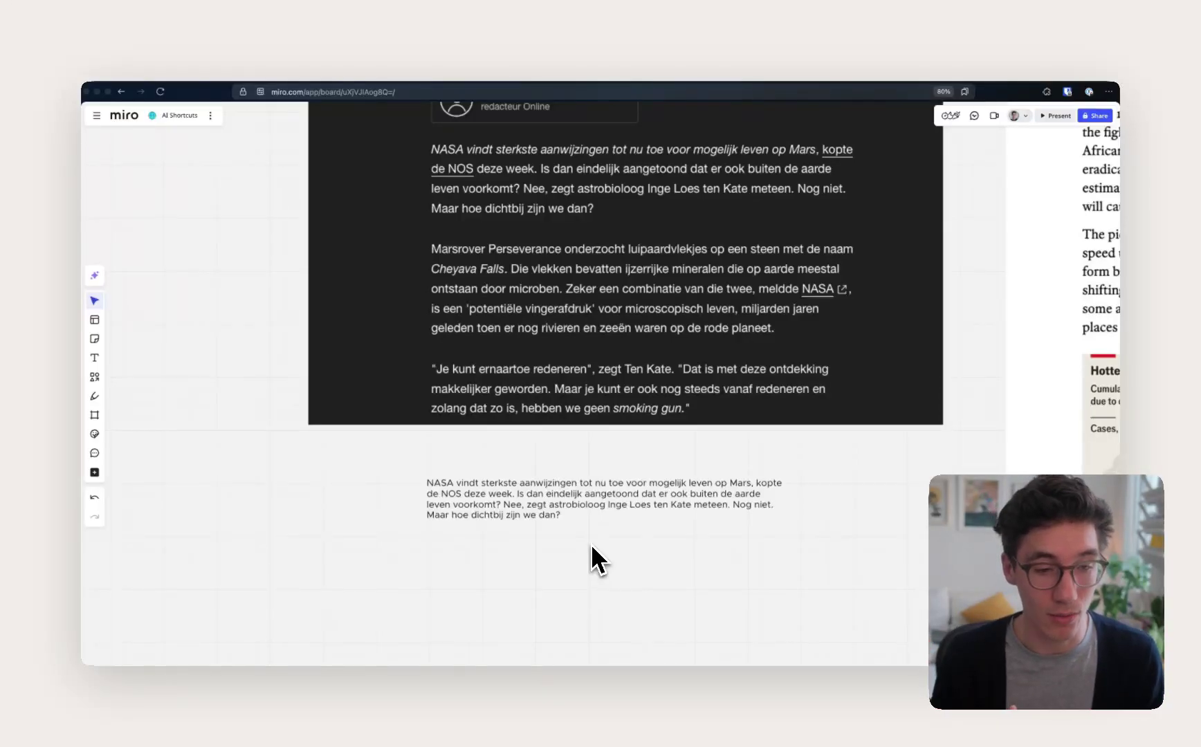
scroll(608, 525, "down", 2)
scroll(635, 505, "up", 4)
scroll(658, 388, "up", 3)
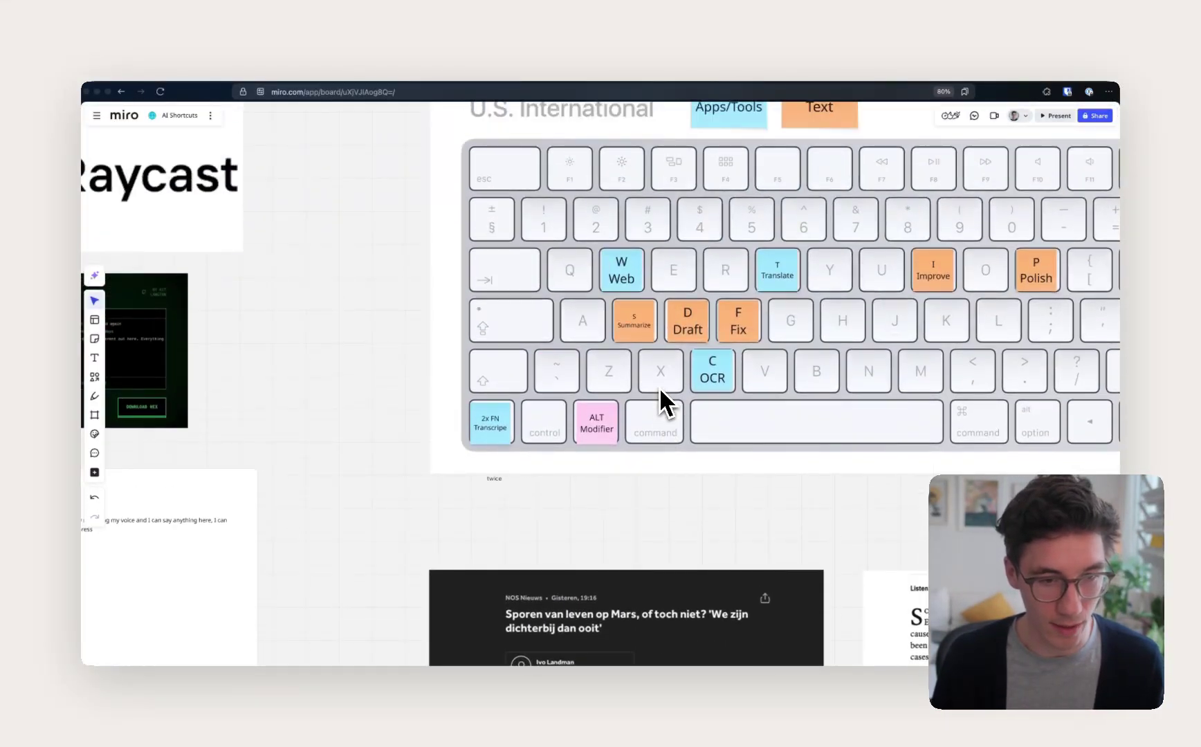
Rerun the earlier Mars news question with AI web search, read the answer, then close it.
left_click(626, 263)
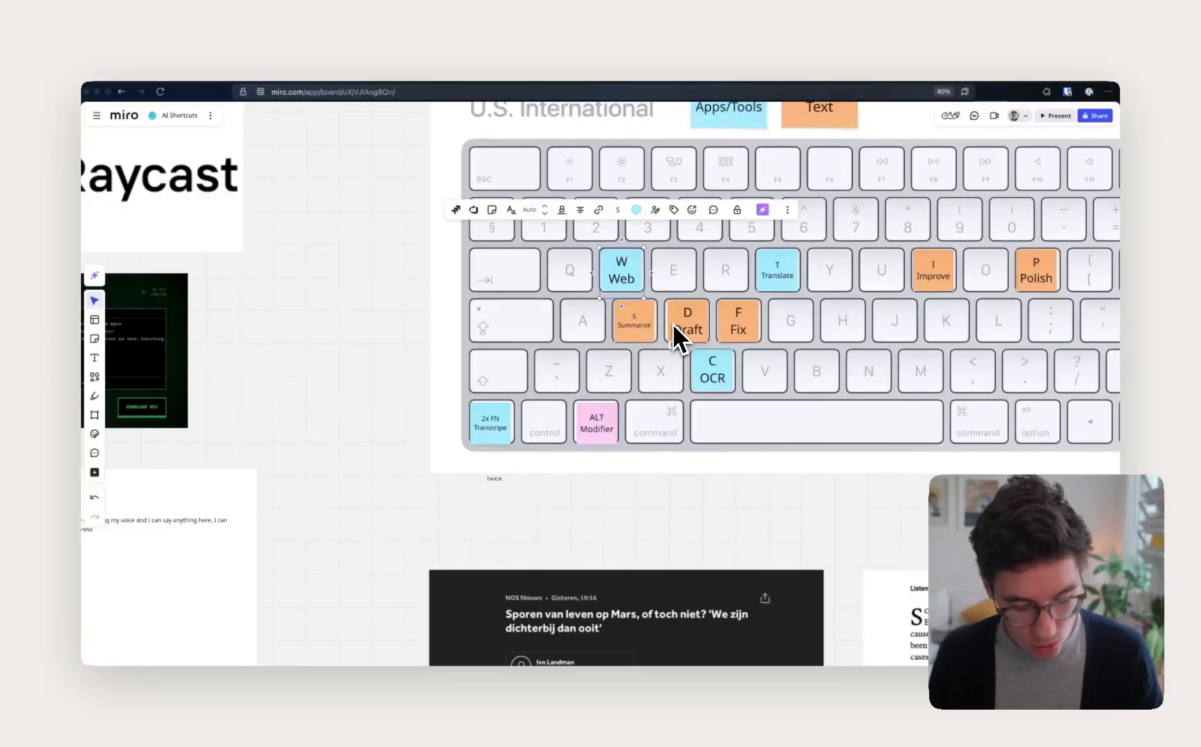
key("alt+w")
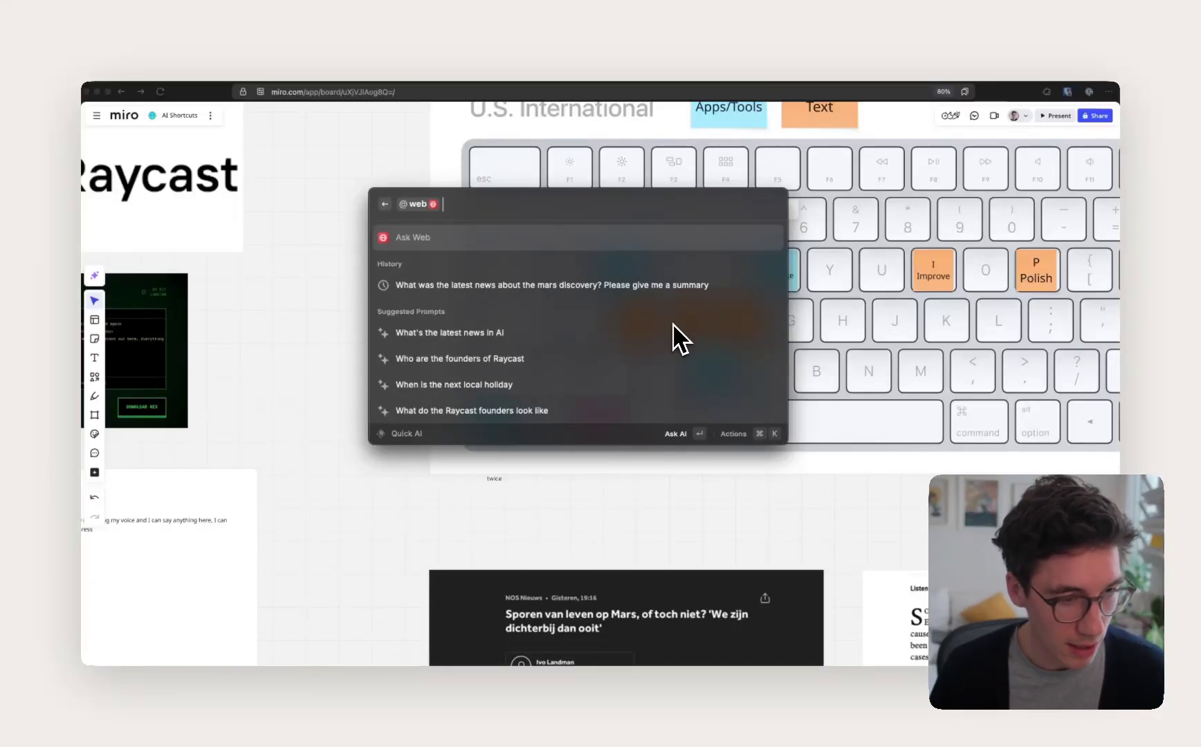
key("Down")
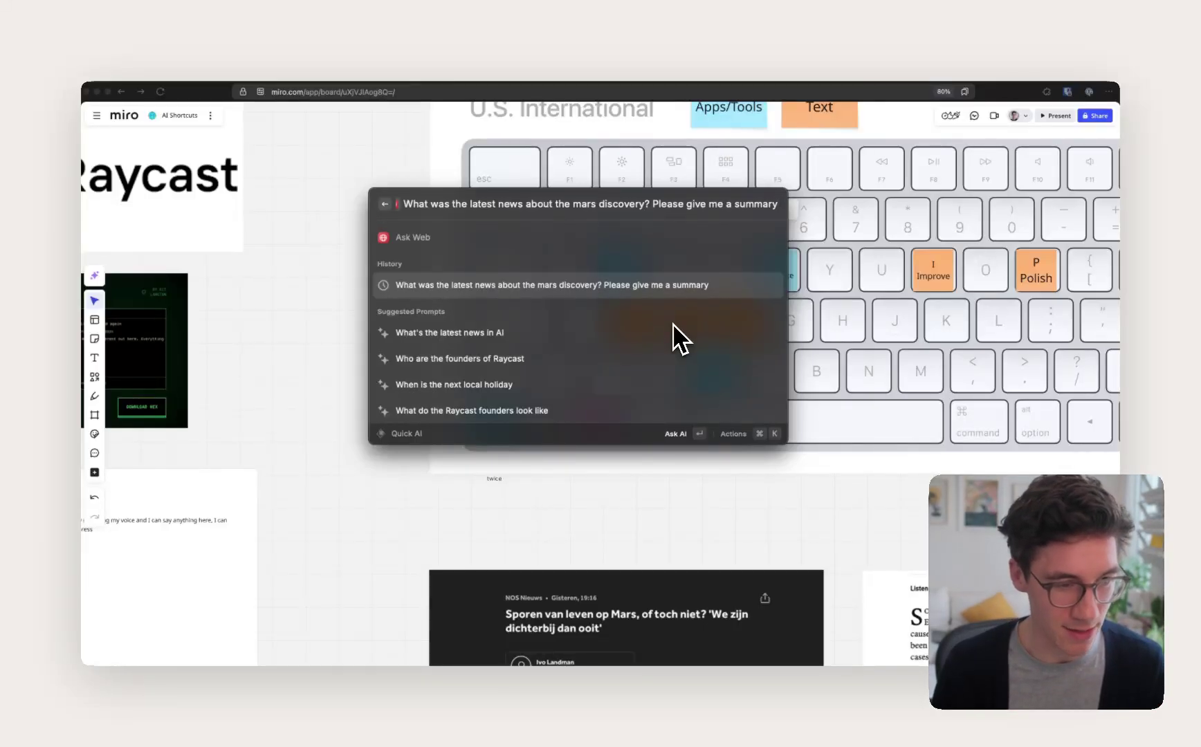
key("Return")
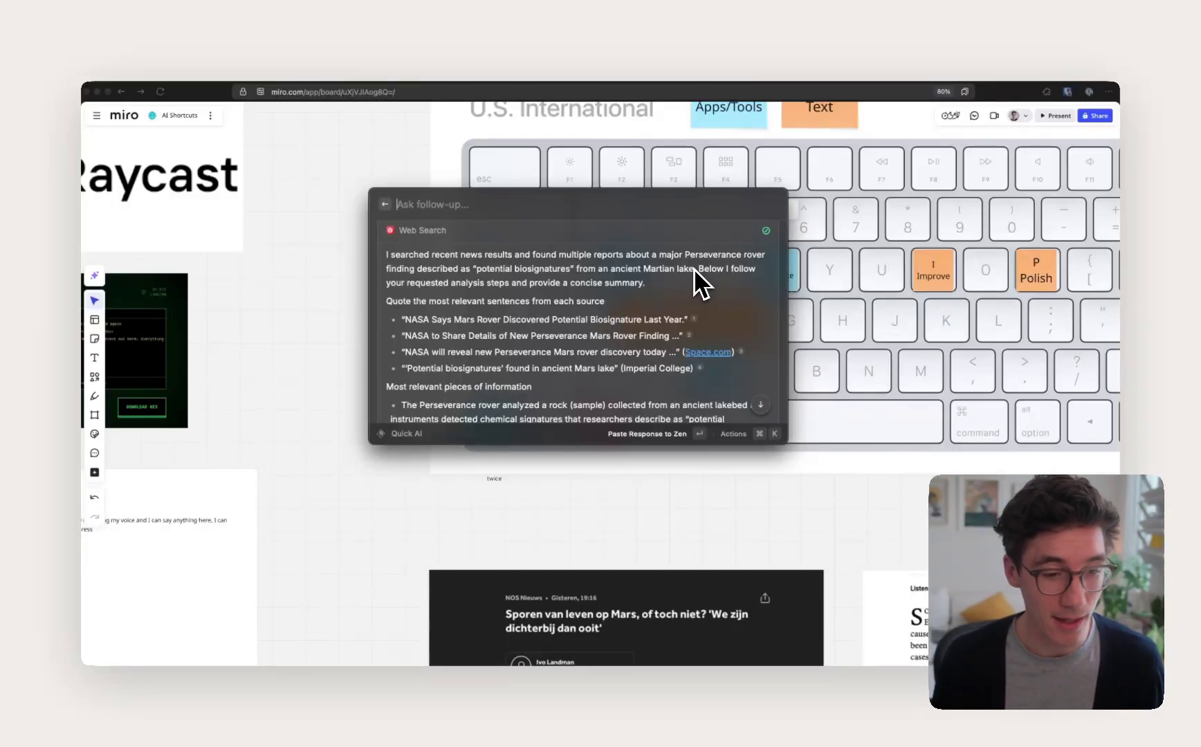
scroll(694, 270, "down", 5)
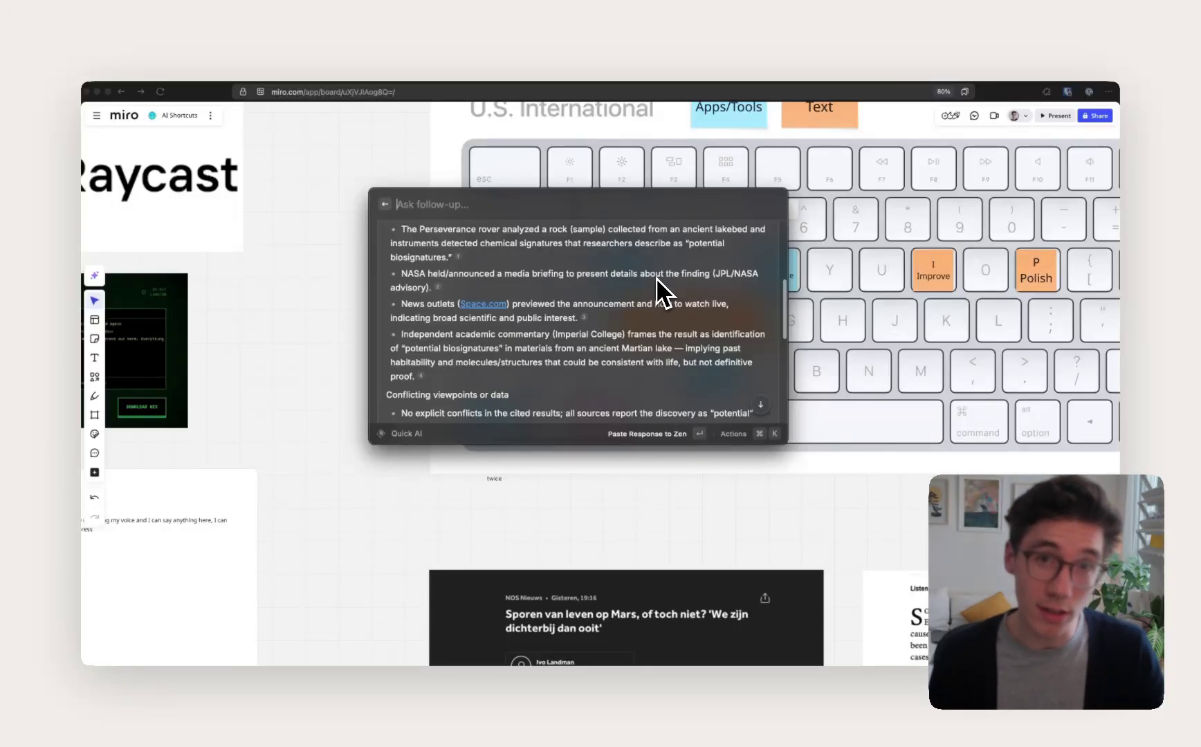
key("Escape")
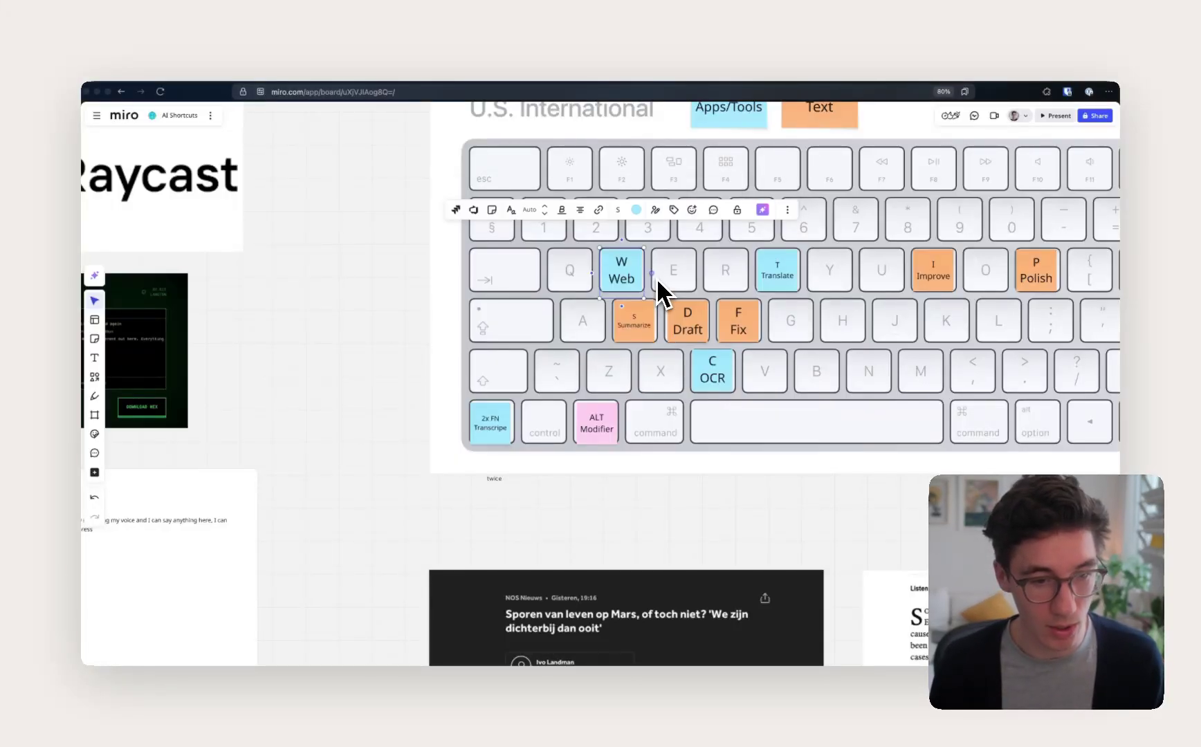
Change the pink ALT Modifier sticky note's label to Option Modifier.
left_click(736, 489)
scroll(737, 489, "right", 3)
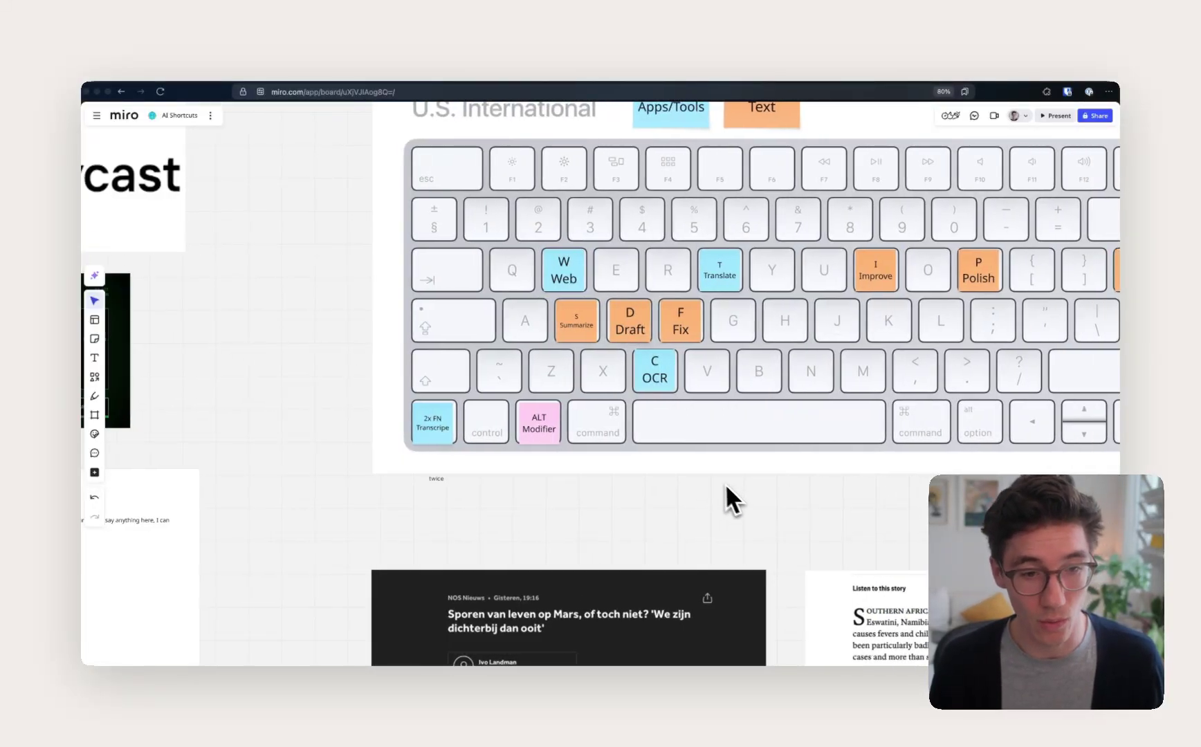
scroll(711, 477, "right", 2)
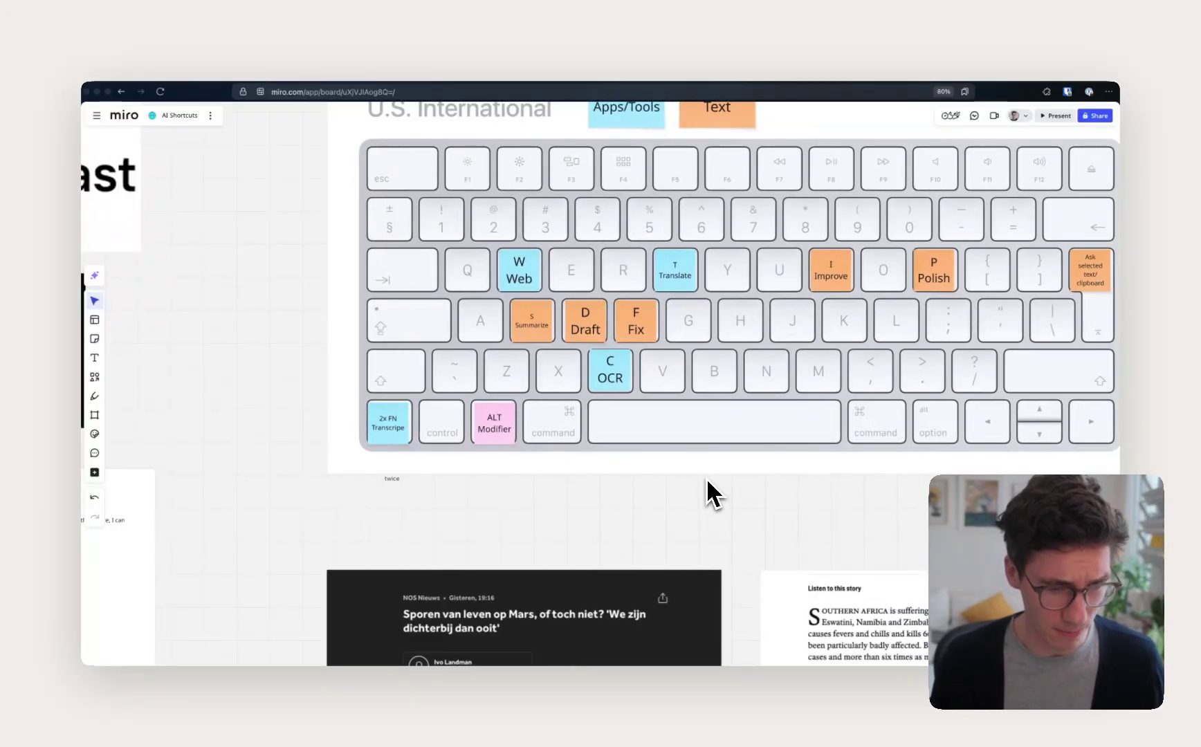
scroll(639, 374, "up", 3)
scroll(639, 373, "right", 2)
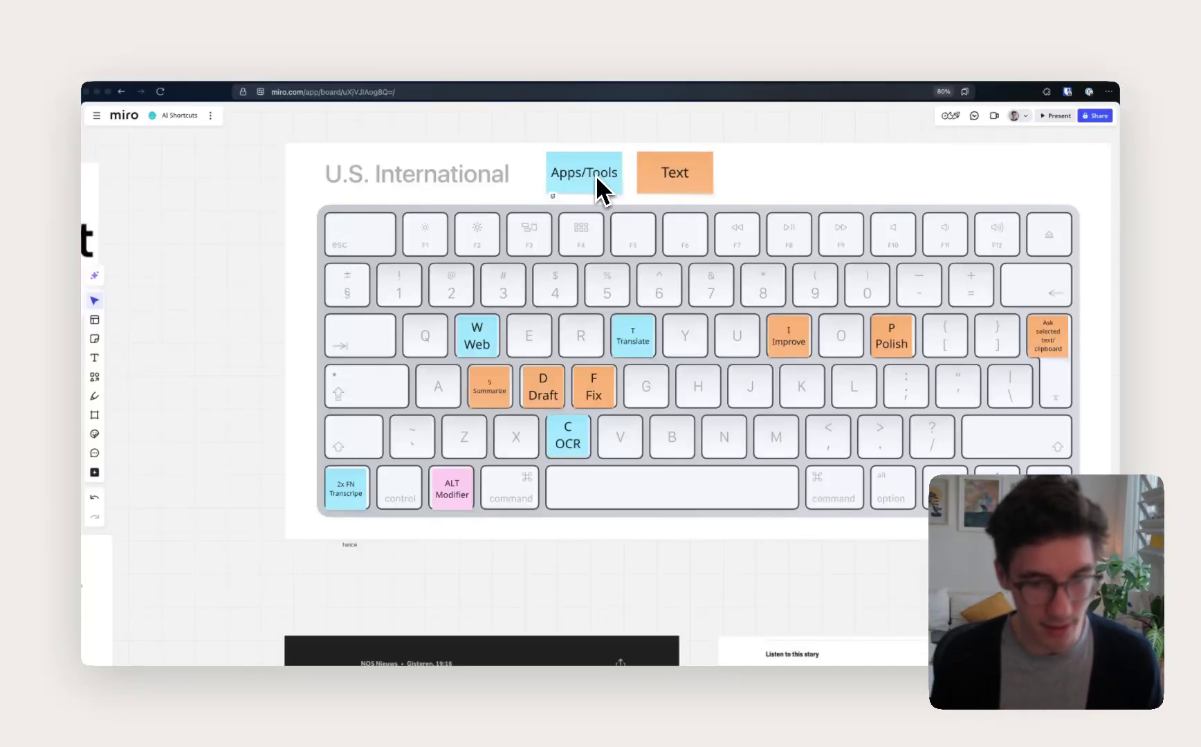
scroll(620, 194, "right", 3)
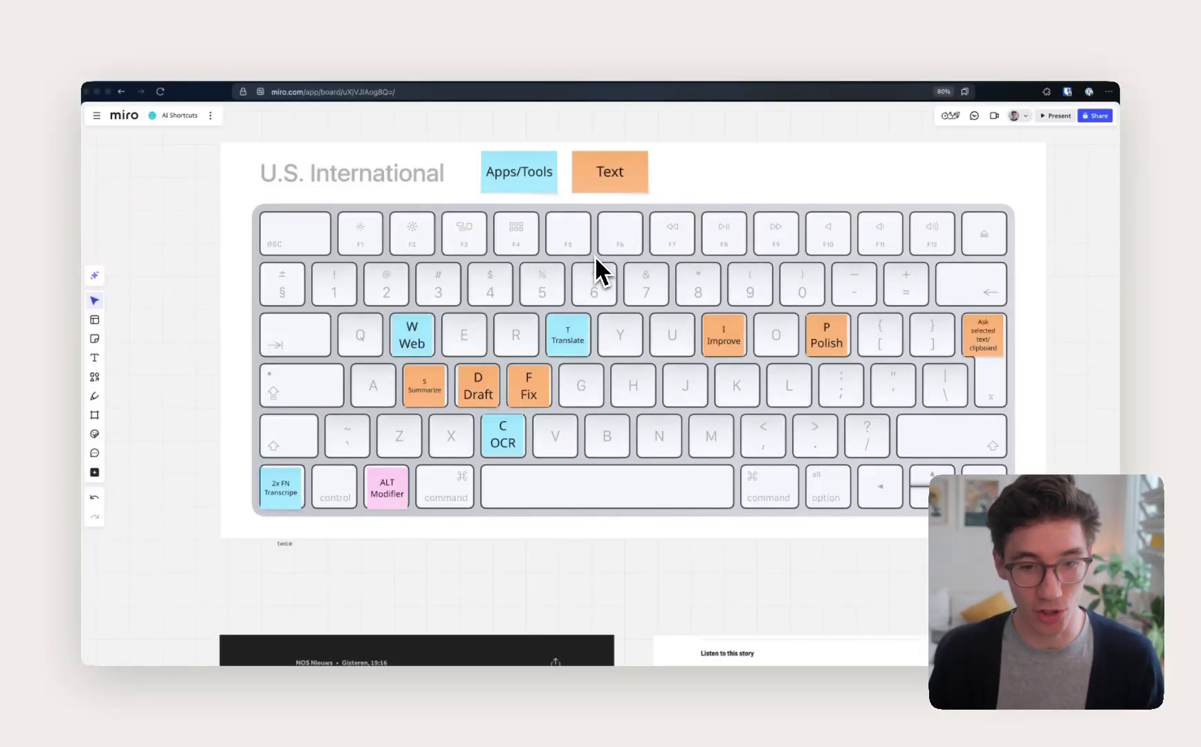
double_click(395, 484)
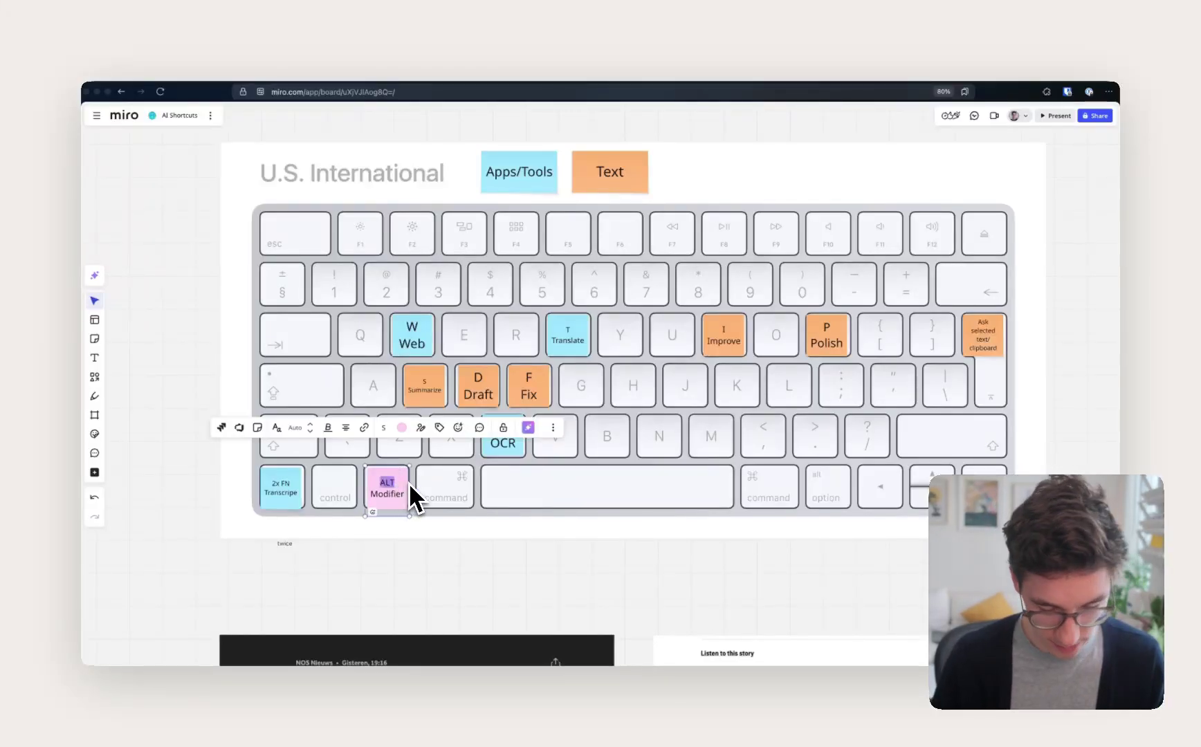
type("Option")
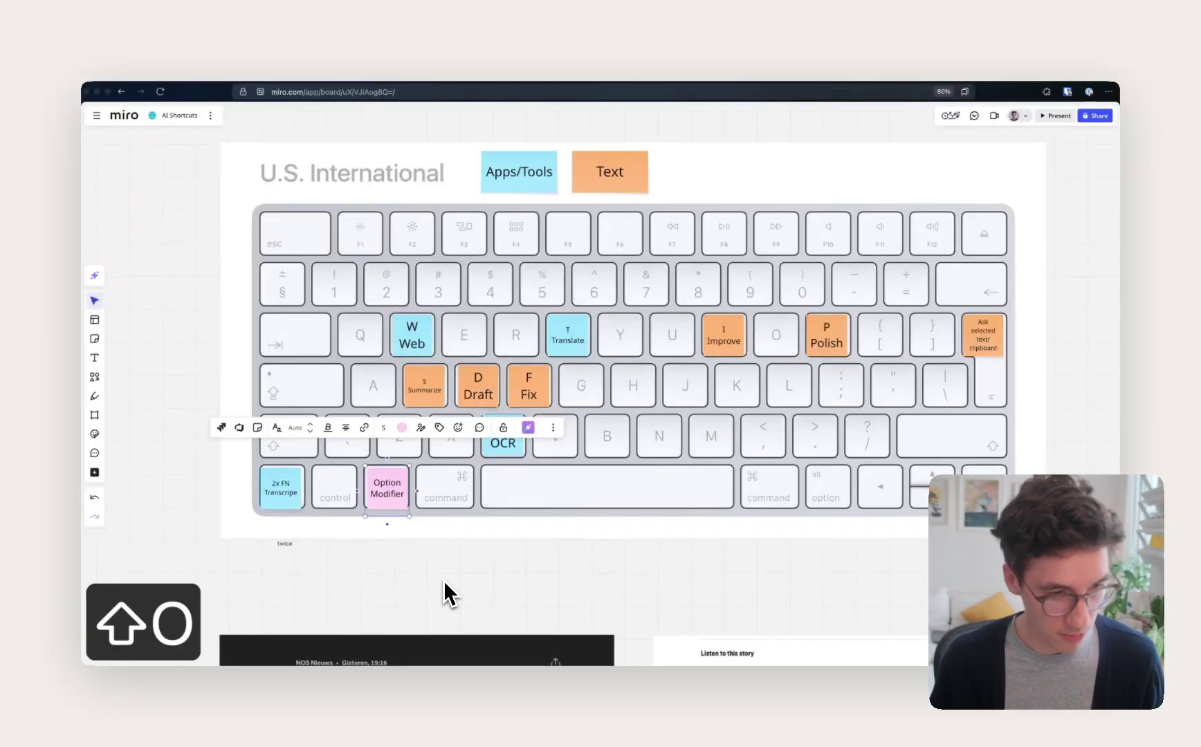
left_click(447, 592)
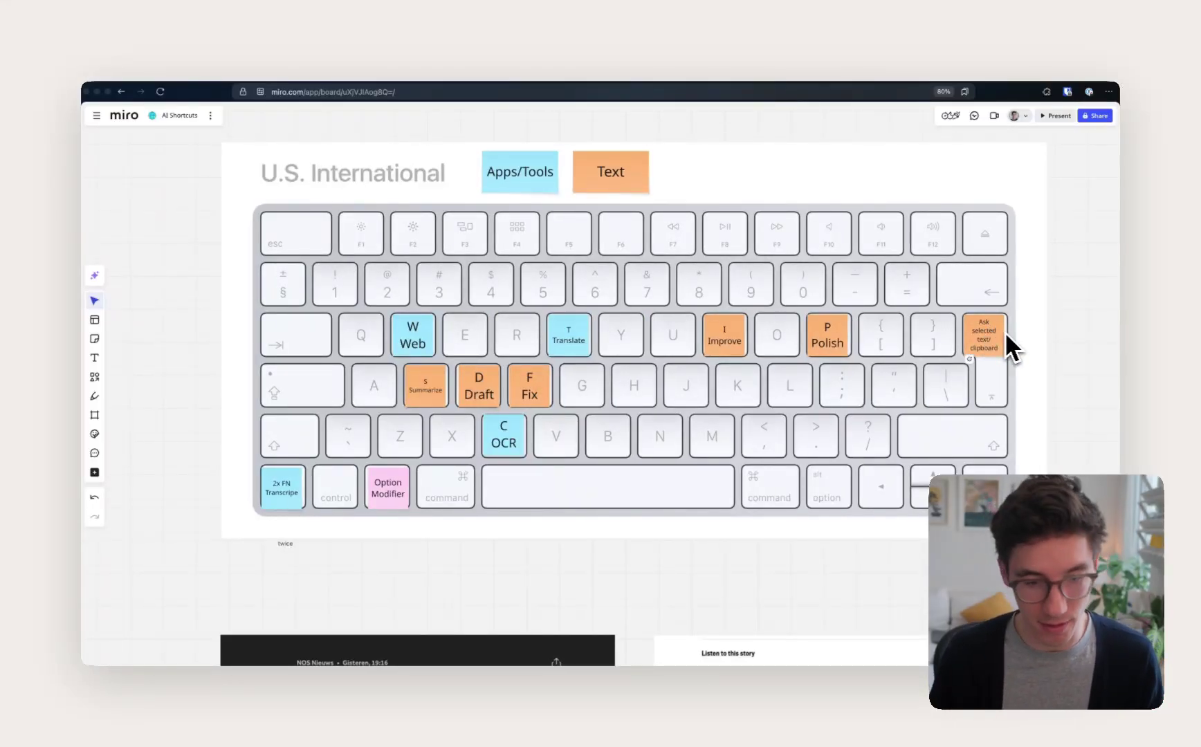
Zoom to the malaria surge article beside the Dutch Mars article.
scroll(1002, 330, "down", 10)
scroll(982, 408, "up", 3)
scroll(989, 415, "up", 10)
scroll(877, 336, "right", 5)
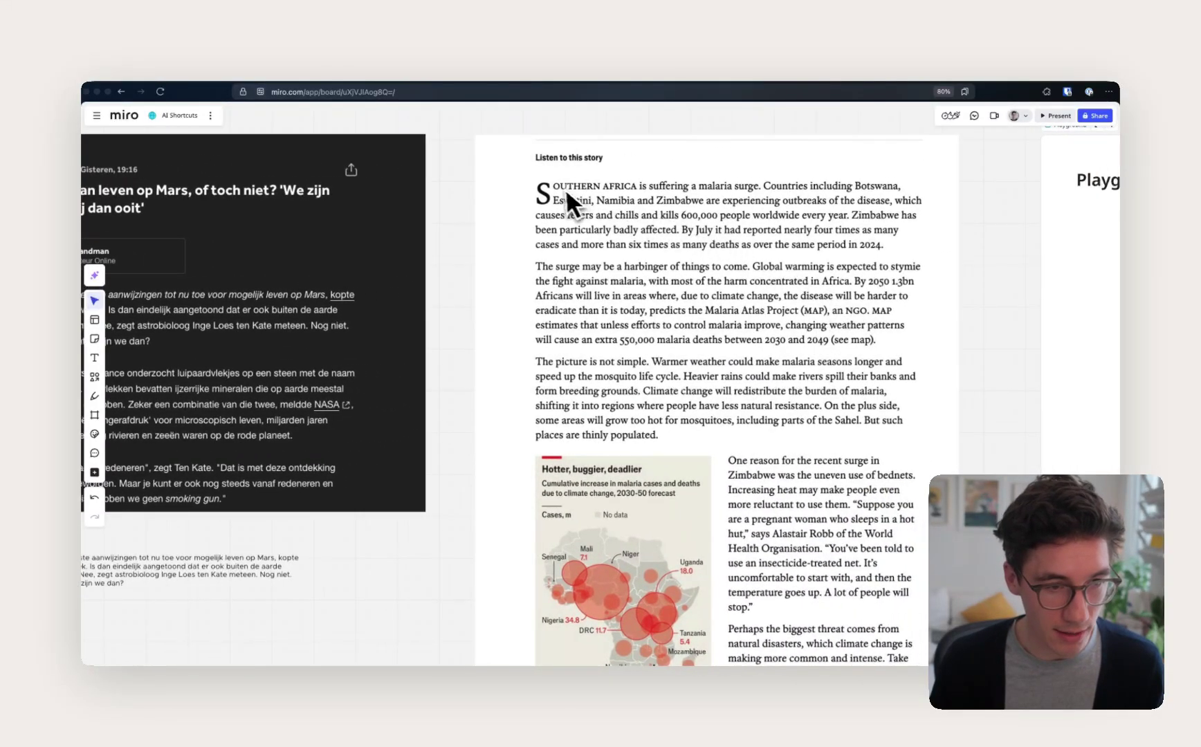
Capture part of the malaria article and paste it into Playground, then undo the paste.
key("alt+c")
left_click_drag(526, 173, 930, 448)
scroll(872, 415, "right", 10)
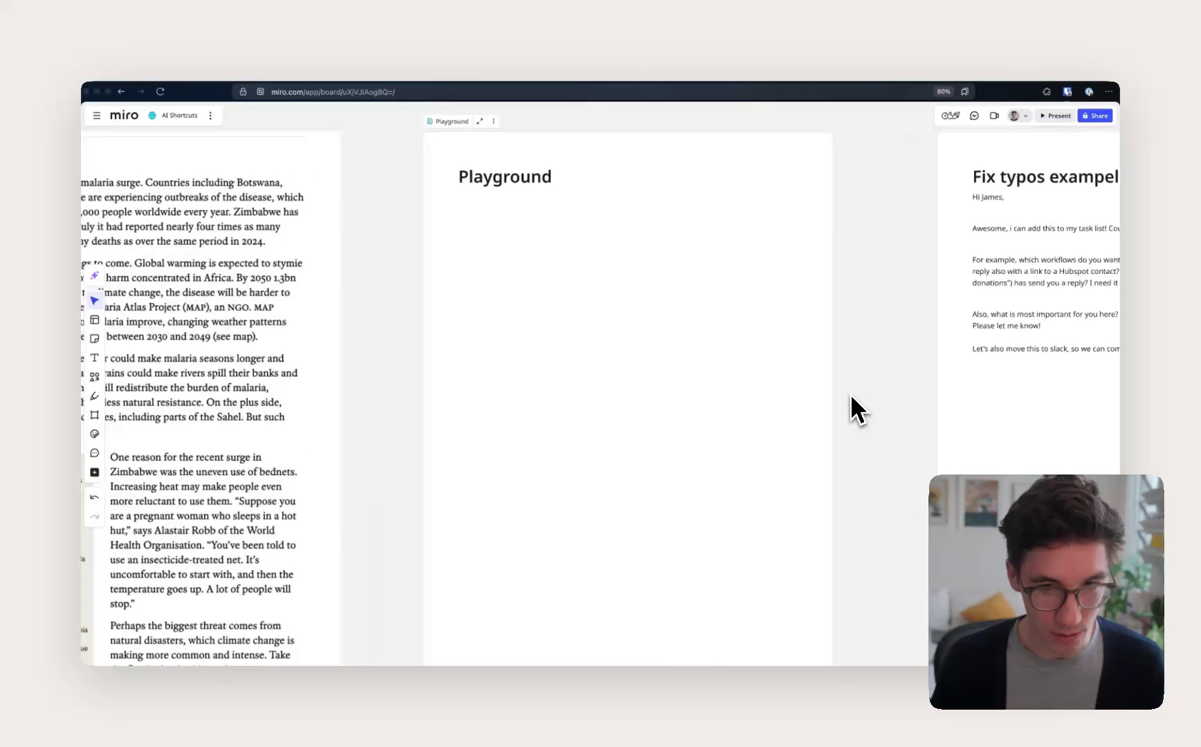
left_click(480, 200)
type("OUTHERN AFRICA 1s suffering a malaria surge. Countries including Botswana Eswatini, Namibia and Zimbabwe are experiencing outbreaks of the disease, which causes fevers and chills and kills 600,000 people worldwide every year. Zimbabwe has been particularly badly affected. By July it had reported nearly four times as many cases and more than six times as many deaths as over the same period in 2024. The surge may be a harbinger of things to come. Global warming is expected to stymie the fight against malaria, with most of the harm concentrated in Africa. By 2050 1.3bn Africans will live in areas where, due to climate change, the disease will be harder to eradicate than it is today, predicts the Malaria Atlas Project (MAP), an NGO. MAP estimates that unless efforts to control malaria improve, changing weather patterns will cause an extra 550,000 malaria deaths between 2030 and 2049 (see map). The picture is not simple. Warmer weather could make malaria seasons longer and speed up the mosquito life cycle. Heavier rains could make rivers spill their banks and form breeding grounds. Climate change will redistribute the burden of malaria, shifting it into regions where people have less natural resistance. On the plus side, some areas will grow too hot for mosquitoes, including parts of the Sahel. But such places are thinly populated")
scroll(429, 225, "up", 3)
key("super+z")
type("OUTHERN AFRICA 1s suffering a malaria surge. Countries including Botswana Eswatini, Namibia and Zimbabwe are experiencing outbreaks of the disease, which causes fevers and chills and kills 600,000 people worldwide every year. Zimbabwe has been particularly badly affected. By July it had reported nearly four times as many cases and more than six times as many deaths as over the same period in 2024. The surge may be a harbinger of things to come. Global warming is expected to stymie the fight against malaria, with most of the harm concentrated in Africa. By 2050 1.3bn Africans will live in areas where, due to climate change, the disease will be harder to eradicate than it is today, predicts the Malaria Atlas Project (MAP), an NGO. MAP estimates that unless efforts to control malaria improve, changing weather patterns will cause an extra 550,000 malaria deaths between 2030 and 2049 (see map). The picture is not simple. Warmer weather could make malaria seasons longer and speed up the mosquito life cycle. Heavier rains could make rivers spill their banks and form breeding grounds. Climate change will redistribute the burden of malaria, shifting it into regions where people have less natural resistance. On the plus side, some areas will grow too hot for mosquitoes, including parts of the Sahel. But such places are thinly populated")
key("super+z")
scroll(484, 209, "left", 10)
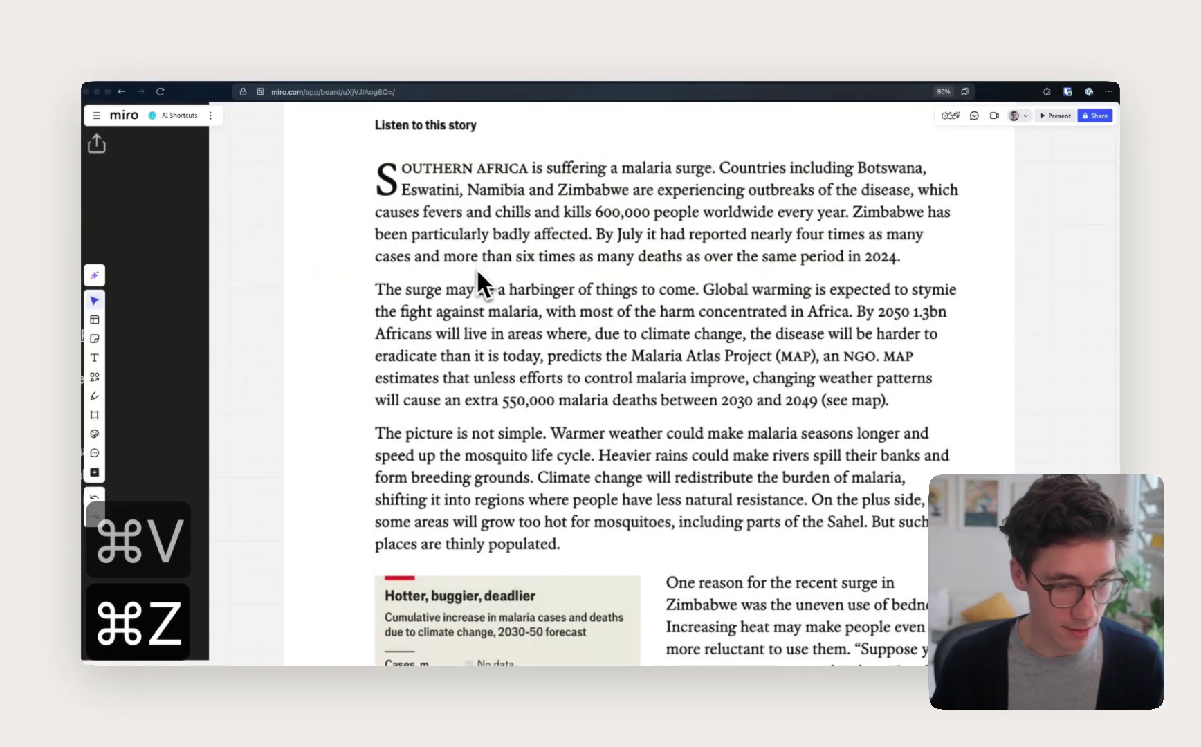
Recapture the full malaria article text and paste it into the Playground body line.
key("alt+c")
left_click_drag(363, 156, 981, 562)
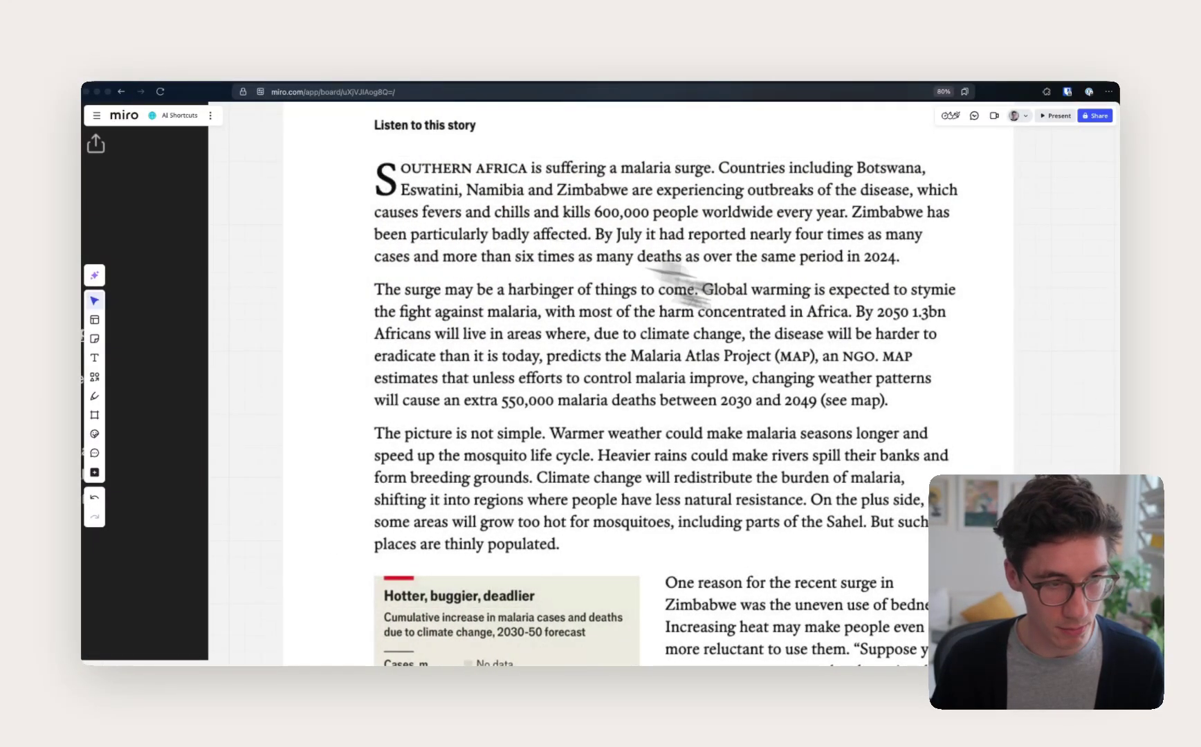
scroll(691, 311, "right", 10)
left_click_drag(799, 160, 793, 201)
left_click(779, 197)
type("SOUTHERN AFRICA is suffering a malaria surge. Countries including Botswana, Eswatini, Namibia and Zimbabwe are experiencing outbreaks of the disease, which causes fevers and chills and kills 600,000 people worldwide every year. Zimbabwe has been particularly badly affected. By July it had reported nearly four times as many cases and more than six times as many deaths as over the same period in 2024. The surge may be a harbinger of things to come. Global warming is expected to stymie the fight against malaria, with most of the harm concentrated in Africa. By 2050 1,3bn Africans will live in areas where, due to climate change, the disease will be harder to eradicate than it is today, predicts the Malaria Atlas Project (MAP), an NGO. MAP estimates that unless efforts to control malaria improve, changing weather patterns will cause an extra 550,000 malaria deaths between 2030 and 2049 (see map). The picture is not simple. Warmer weather could make malaria seasons longer and speed up the mosquito life cycle. Heavier rains could make rivers spill their banks and form breeding grounds. Climate change will redistribute the burden of malaria, shifting it into regions where people have less natural resistance. On the plus side, some areas will grow too hot for mosquitoes, including parts of the Sahel. But such places are thinly populated.")
Correct the article's opening letter to 'S' so it reads SOUTHERN AFRICA.
scroll(825, 256, "right", 3)
left_click(579, 189)
type("S")
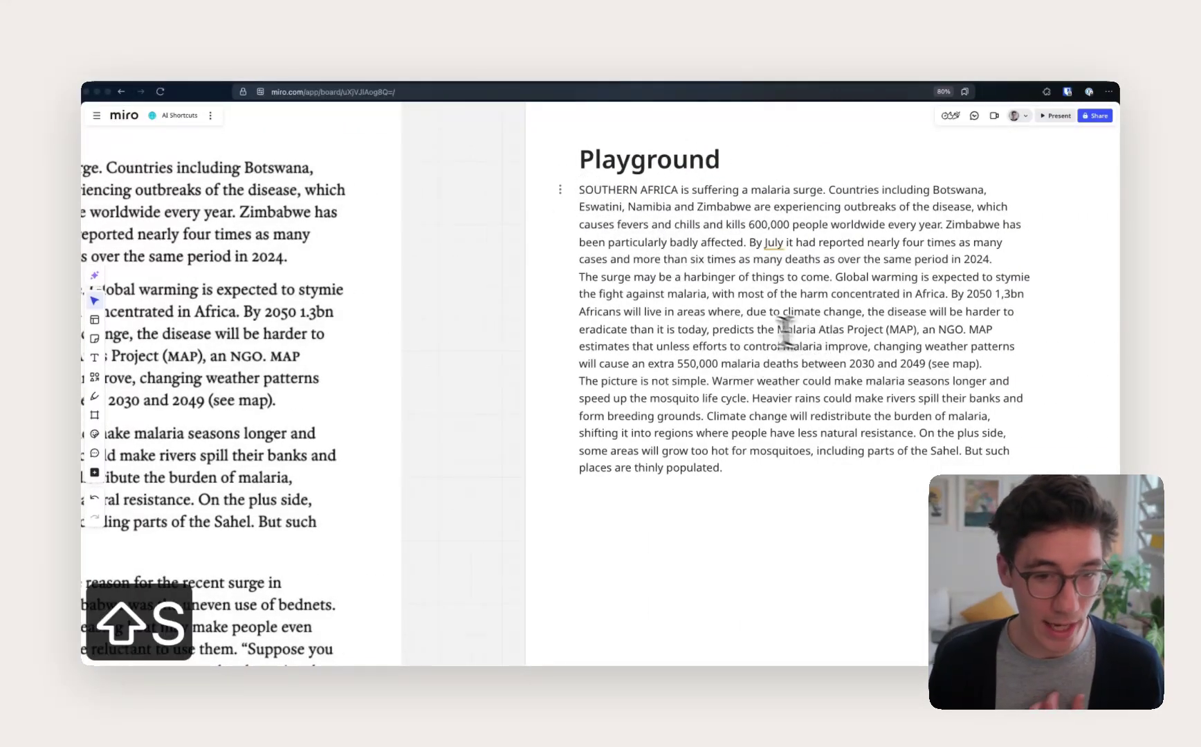
Ask Quick AI 'What are the key numbers in this text?' about the selected malaria article.
left_click_drag(722, 470, 576, 188)
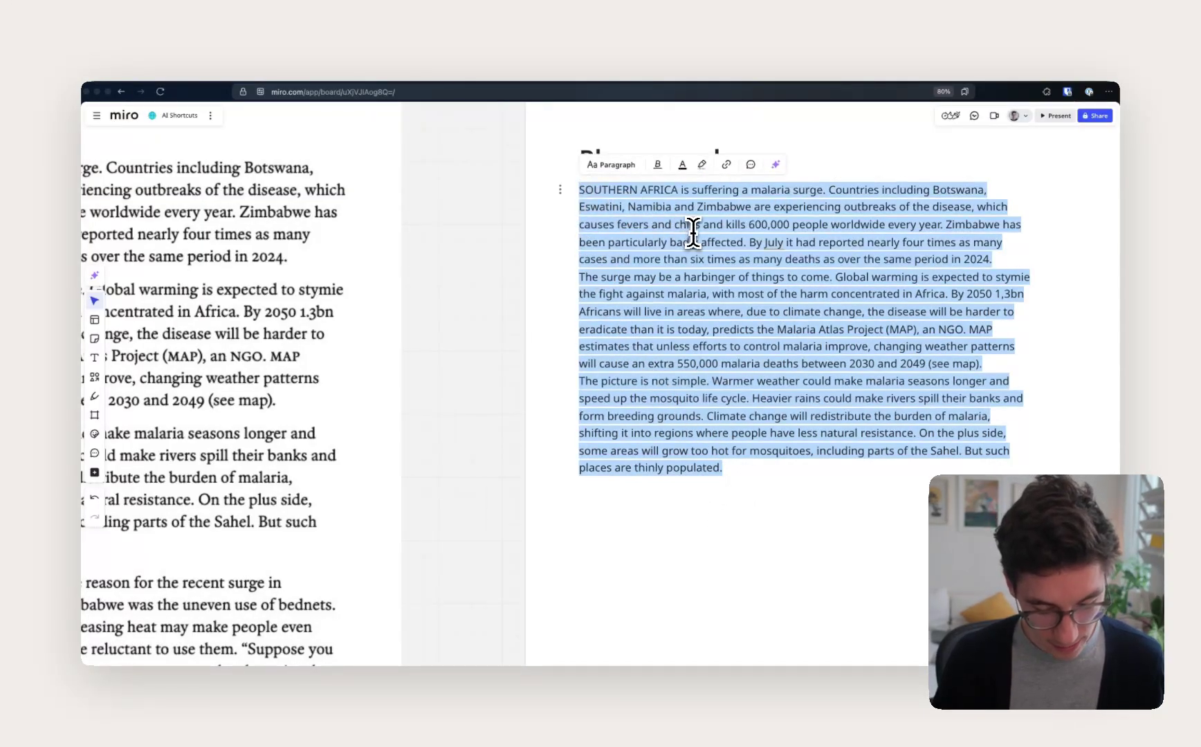
key("alt+Return")
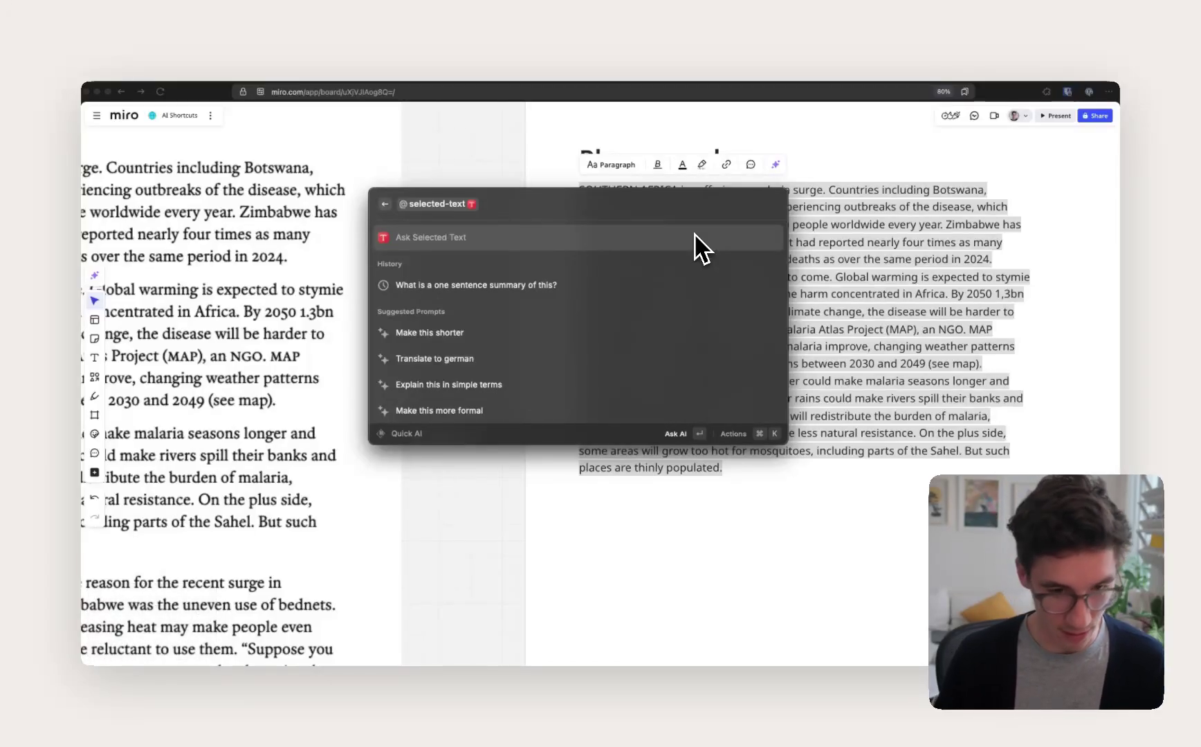
type("What are th")
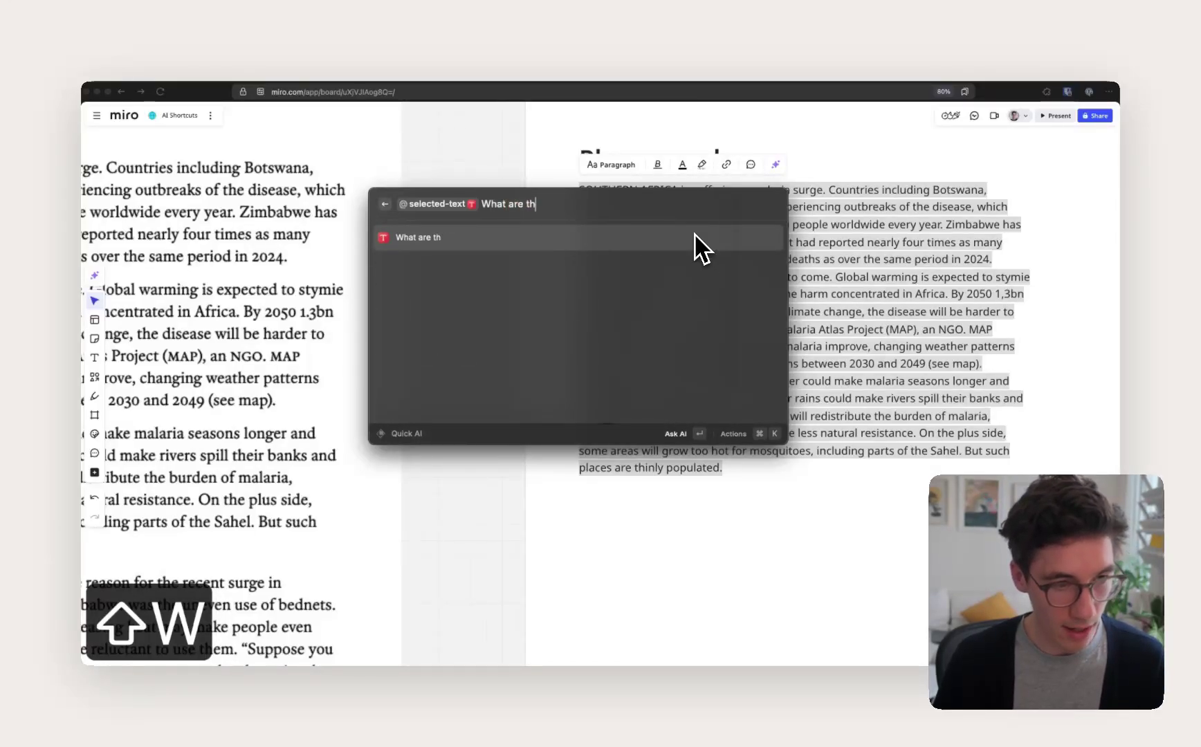
type("e key numbers in ")
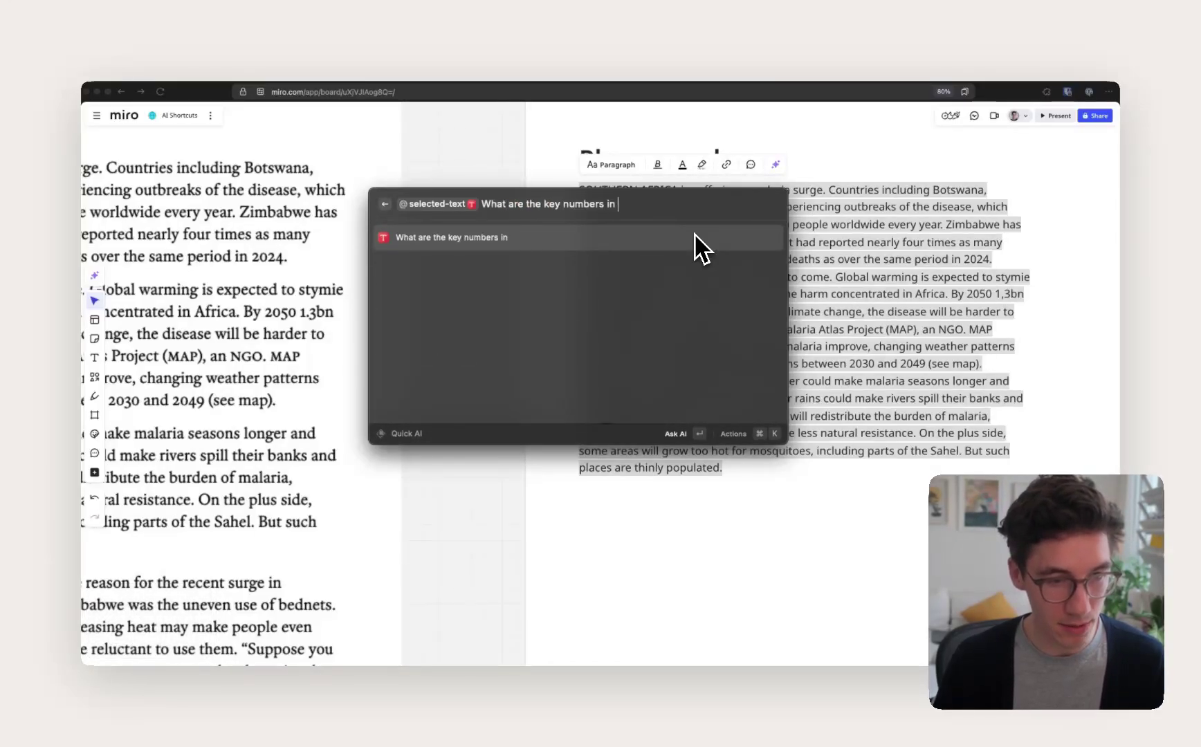
type("this text?")
key("Return")
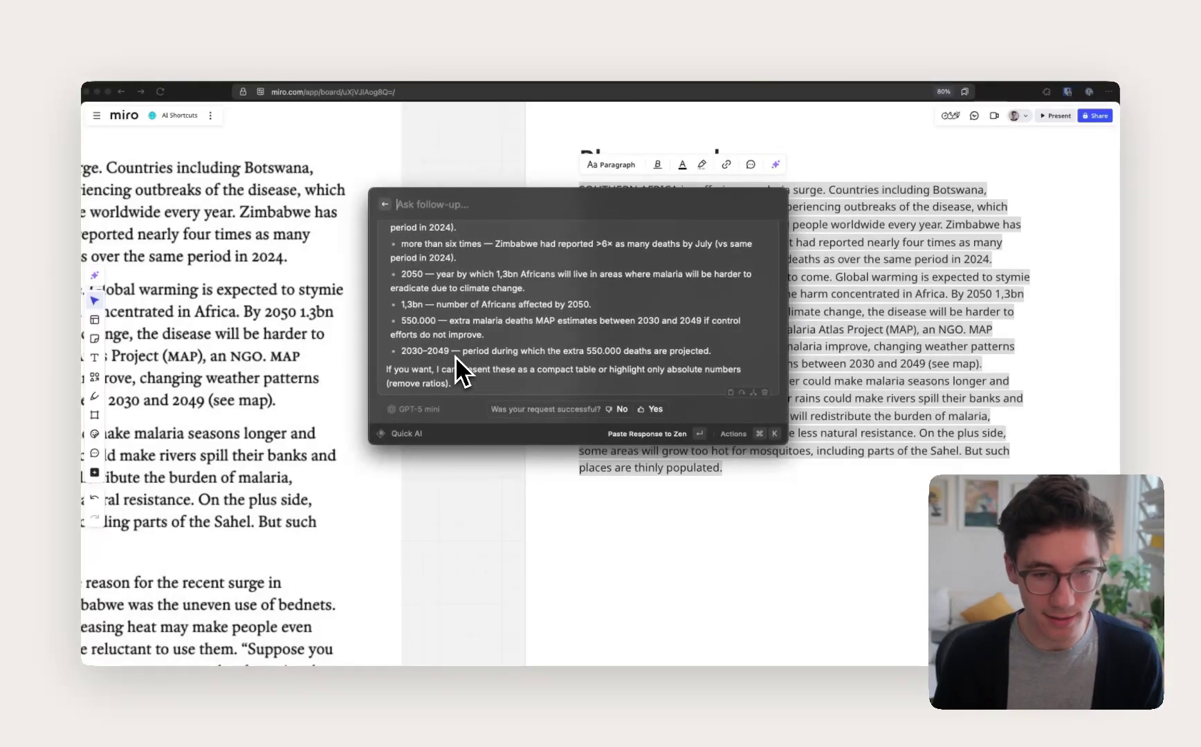
Ask Raycast AI a follow-up: 'Translate into chinese'.
scroll(455, 356, "up", 4)
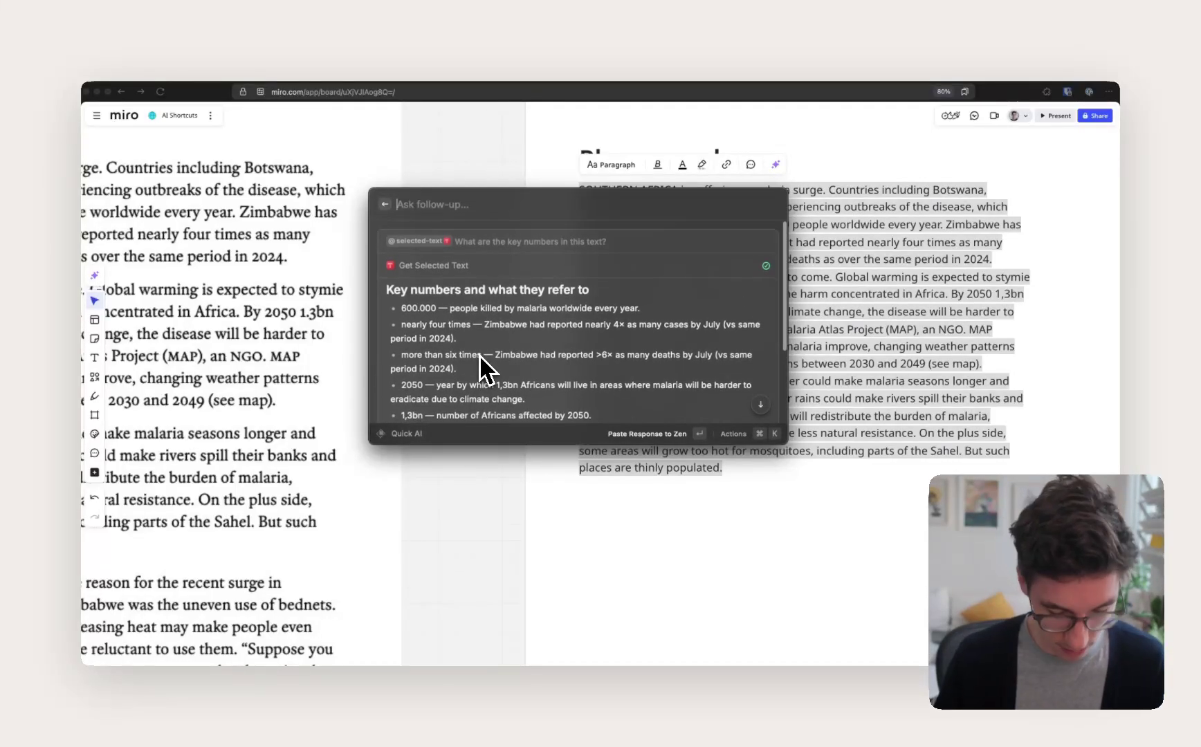
type("Translate in")
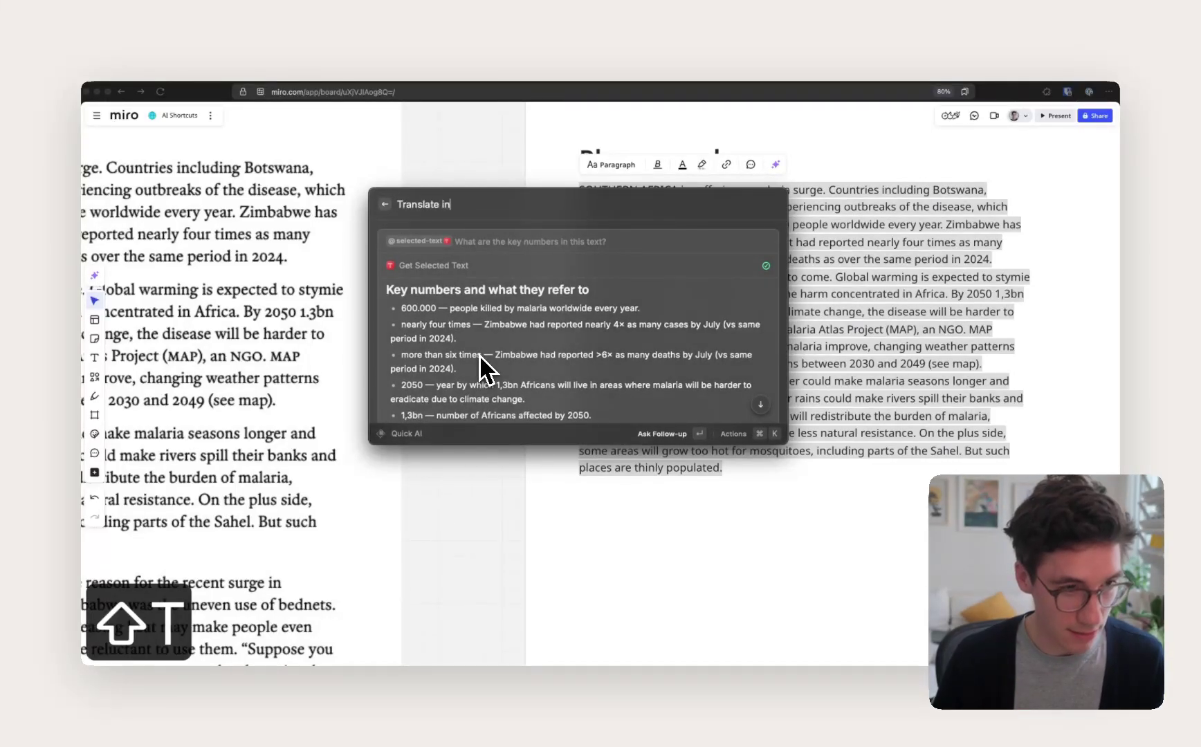
type("to chinese")
key("Return")
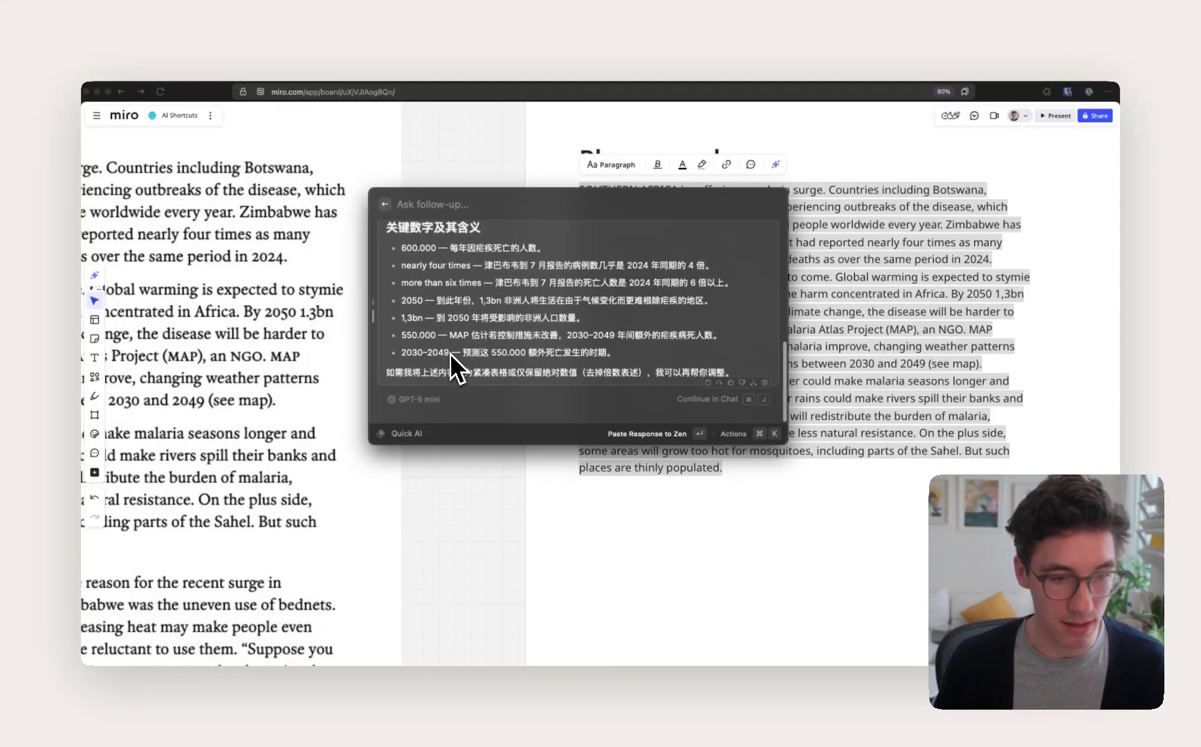
Back out of the AI response and close Raycast, returning to the Miro board.
key("Escape")
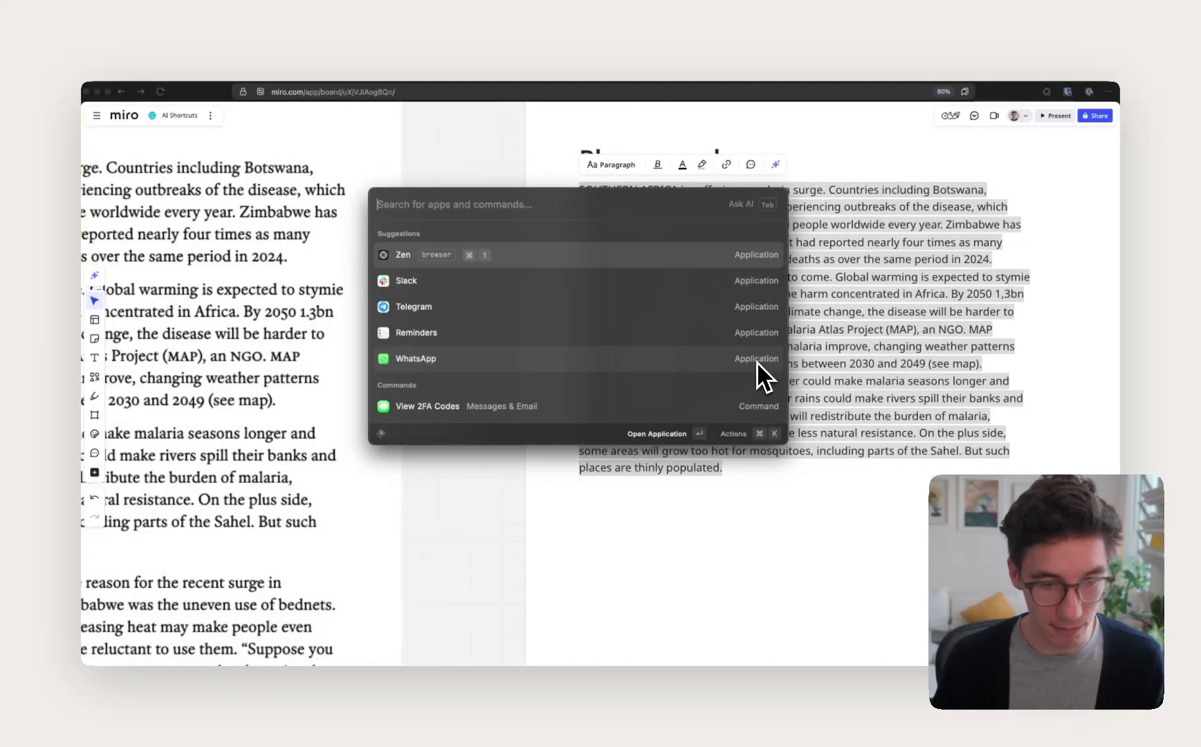
key("Escape")
scroll(753, 361, "down", 3)
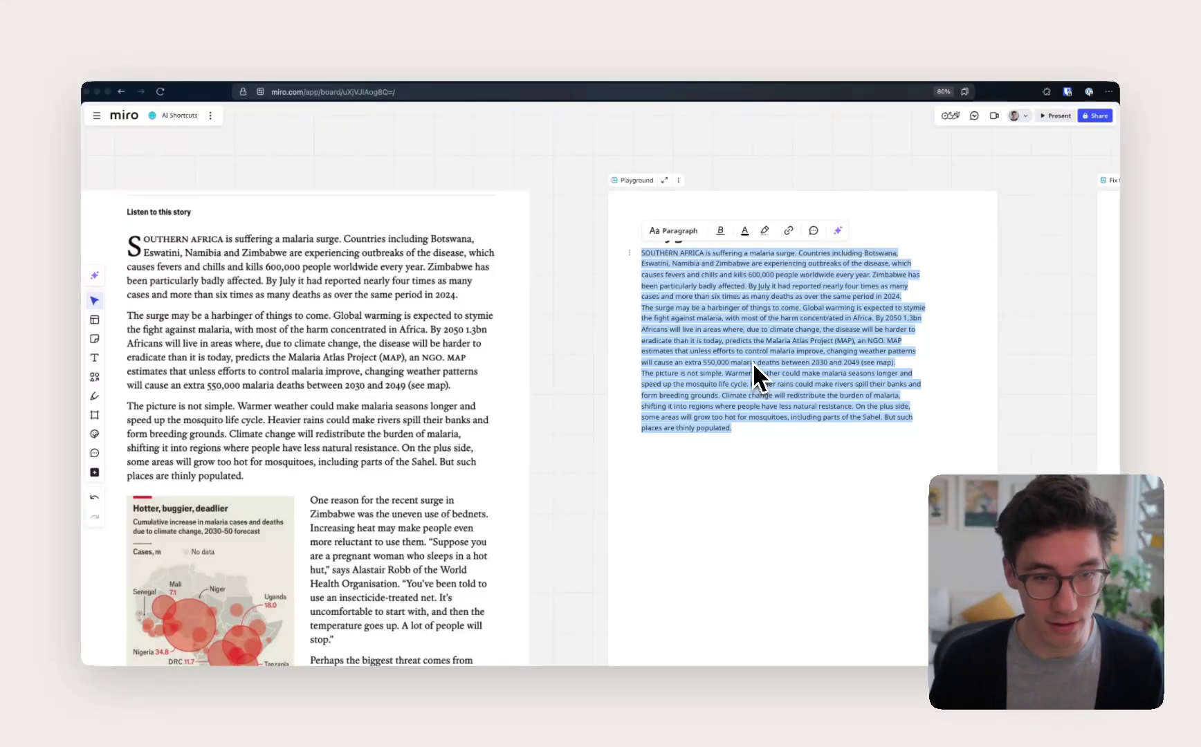
With the Pen tool, draw red loops around the S/D/F keys and the I/P keys.
scroll(751, 362, "down", 5)
scroll(546, 309, "left", 4)
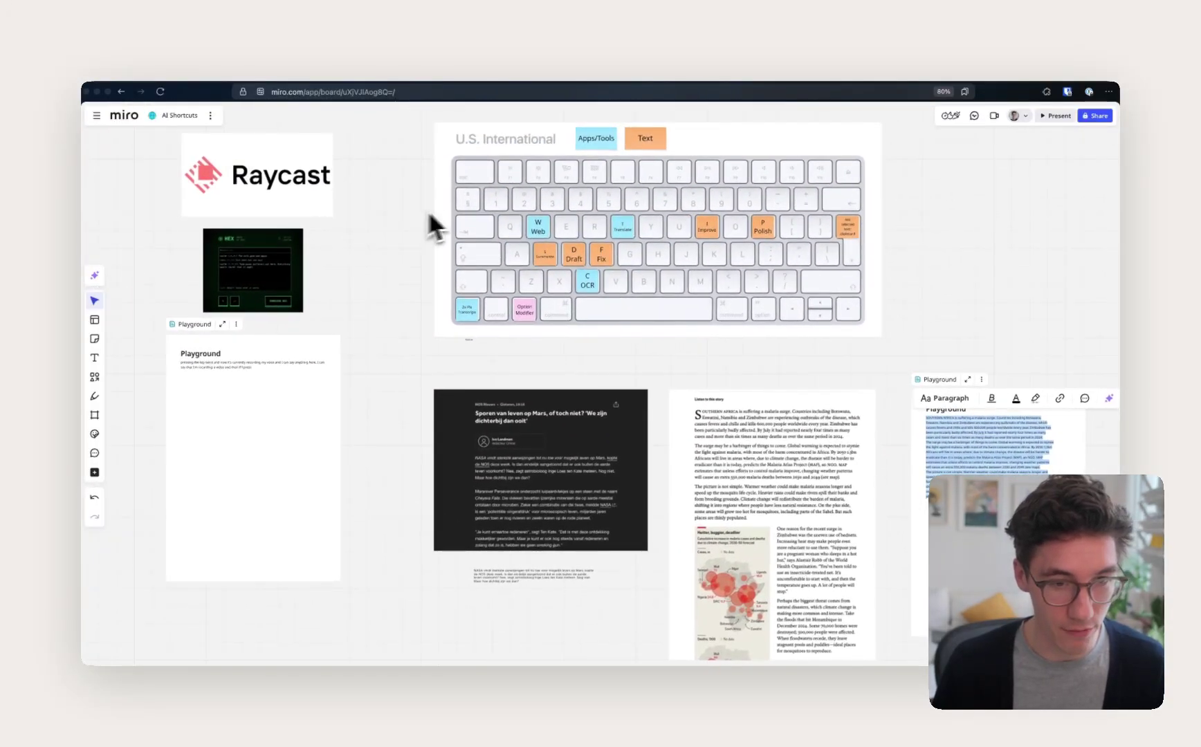
scroll(461, 225, "up", 5)
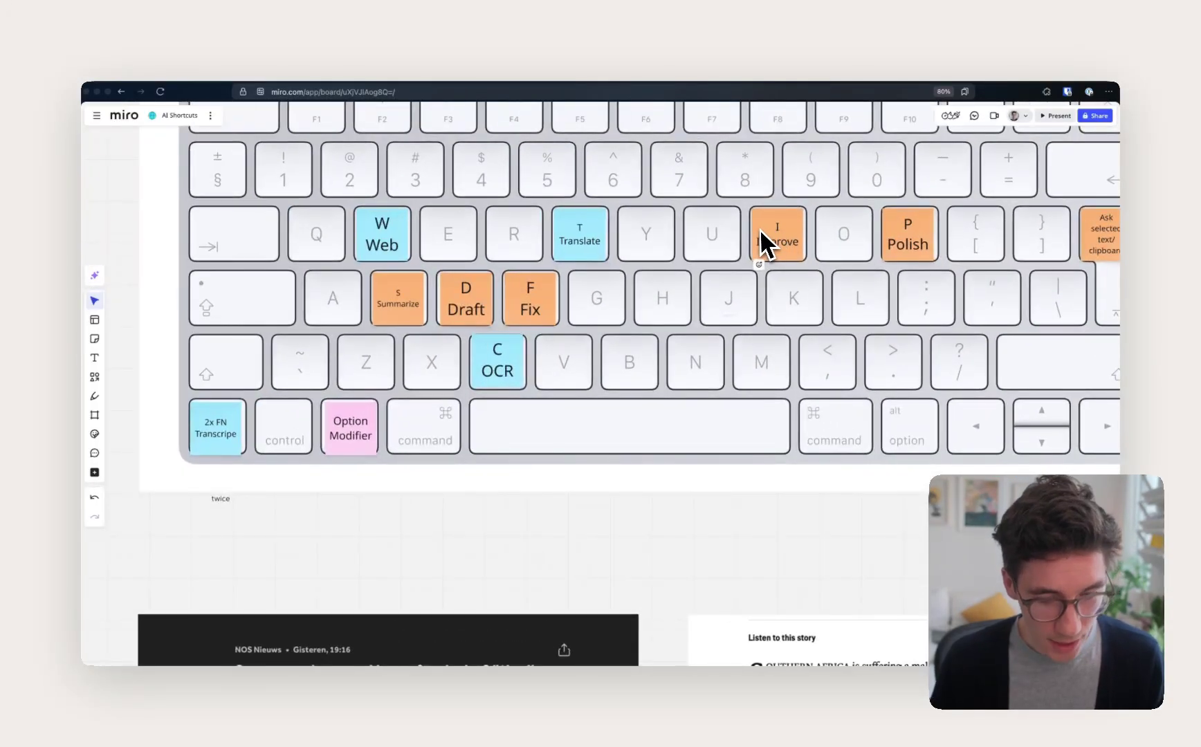
scroll(760, 244, "right", 3)
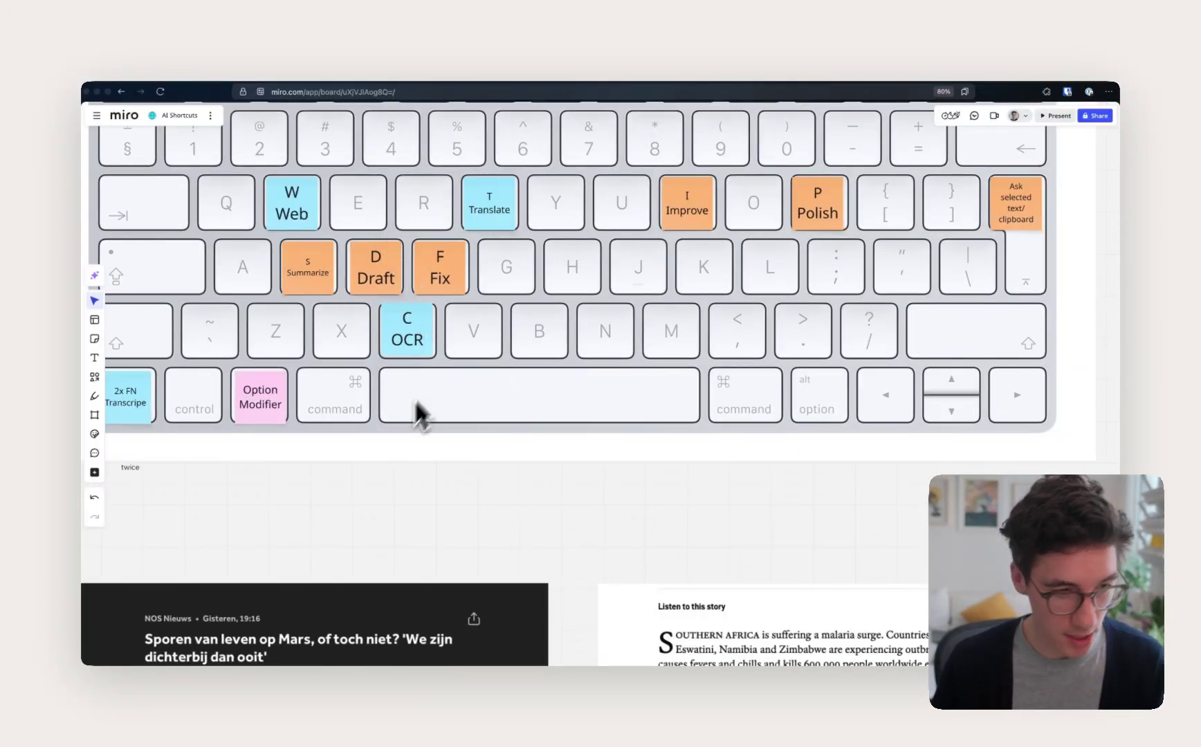
key("p")
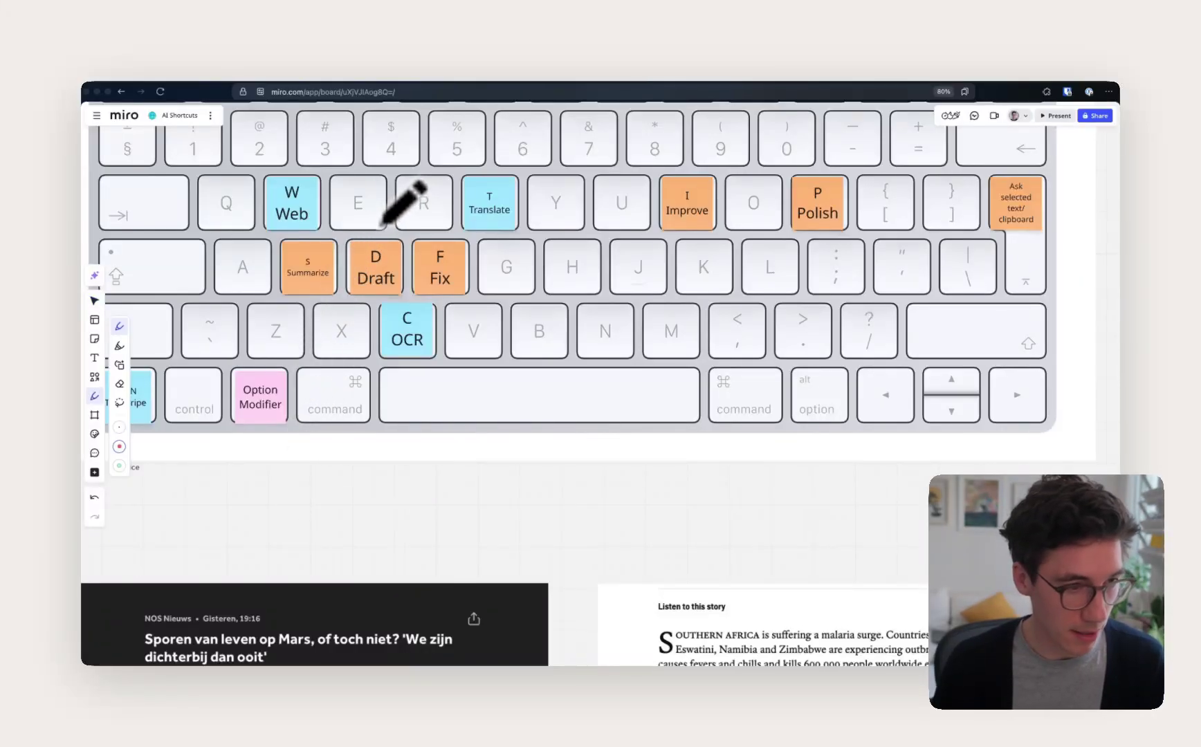
mouse_move(382, 225)
left_mouse_down()
mouse_move(267, 225)
mouse_move(288, 288)
mouse_move(396, 302)
mouse_move(489, 277)
mouse_move(471, 232)
mouse_move(391, 230)
left_mouse_up()
mouse_move(656, 170)
left_mouse_down()
mouse_move(651, 220)
mouse_move(761, 242)
mouse_move(855, 221)
mouse_move(827, 165)
mouse_move(676, 161)
left_mouse_up()
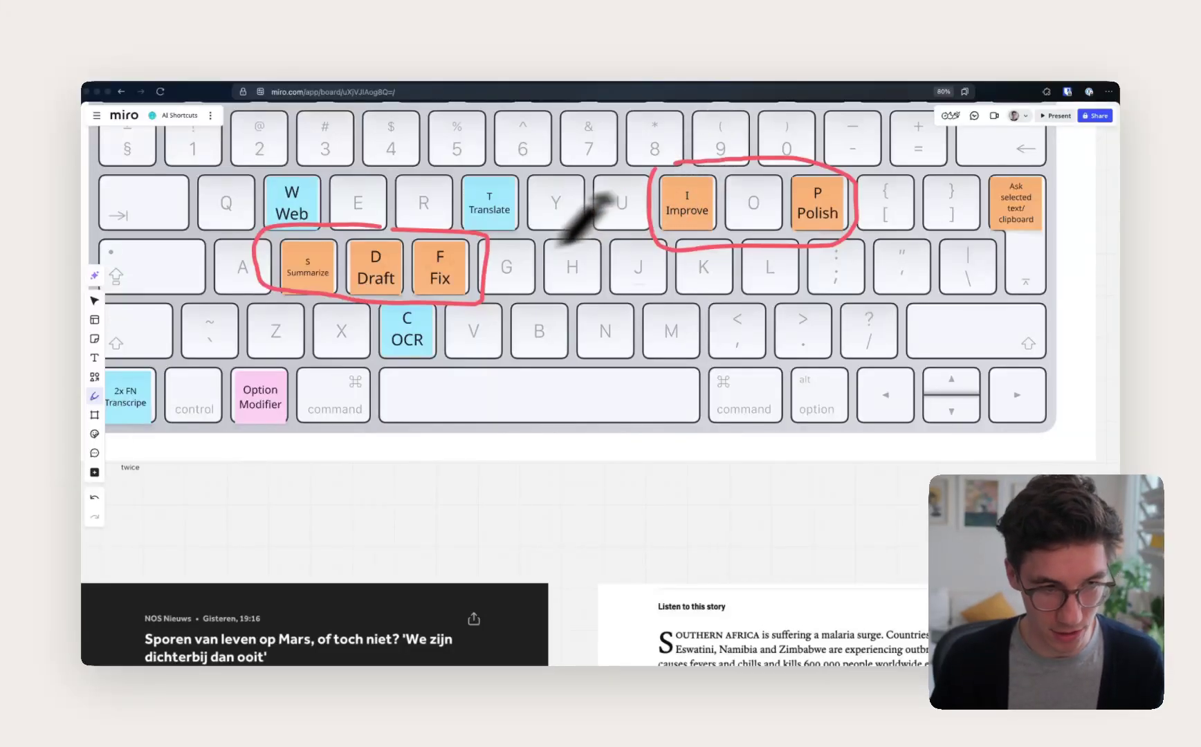
scroll(526, 263, "down", 5)
scroll(830, 388, "down", 3)
scroll(884, 309, "up", 10)
Replace the Fix typos exampel email with Raycast's spelling-and-grammar corrected version (⌥F).
key("v")
scroll(793, 348, "down", 2)
scroll(793, 348, "right", 2)
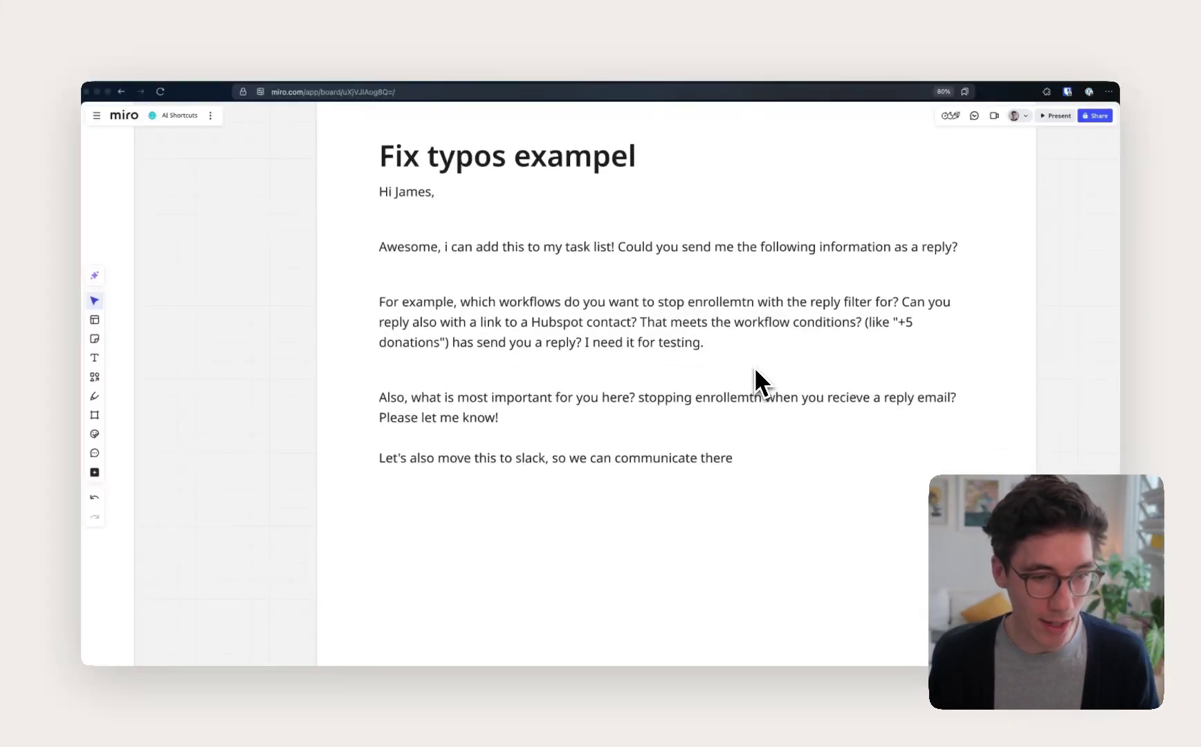
scroll(755, 370, "up", 1)
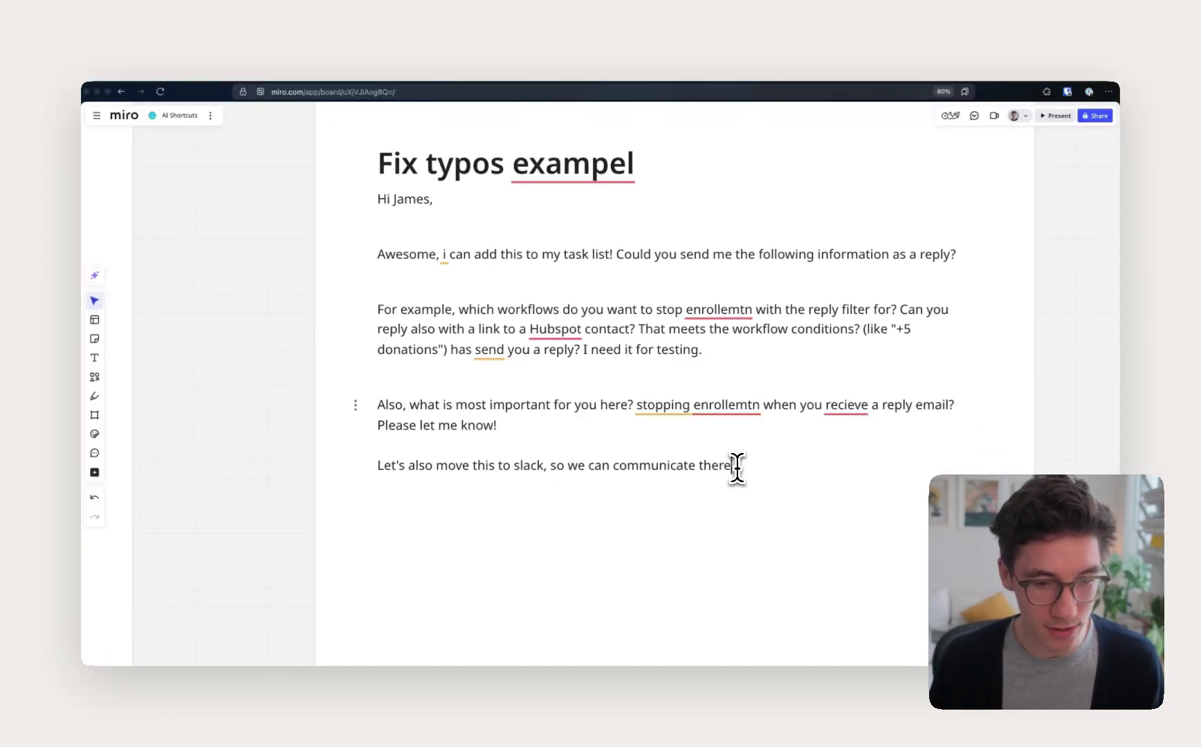
left_click_drag(732, 465, 377, 206)
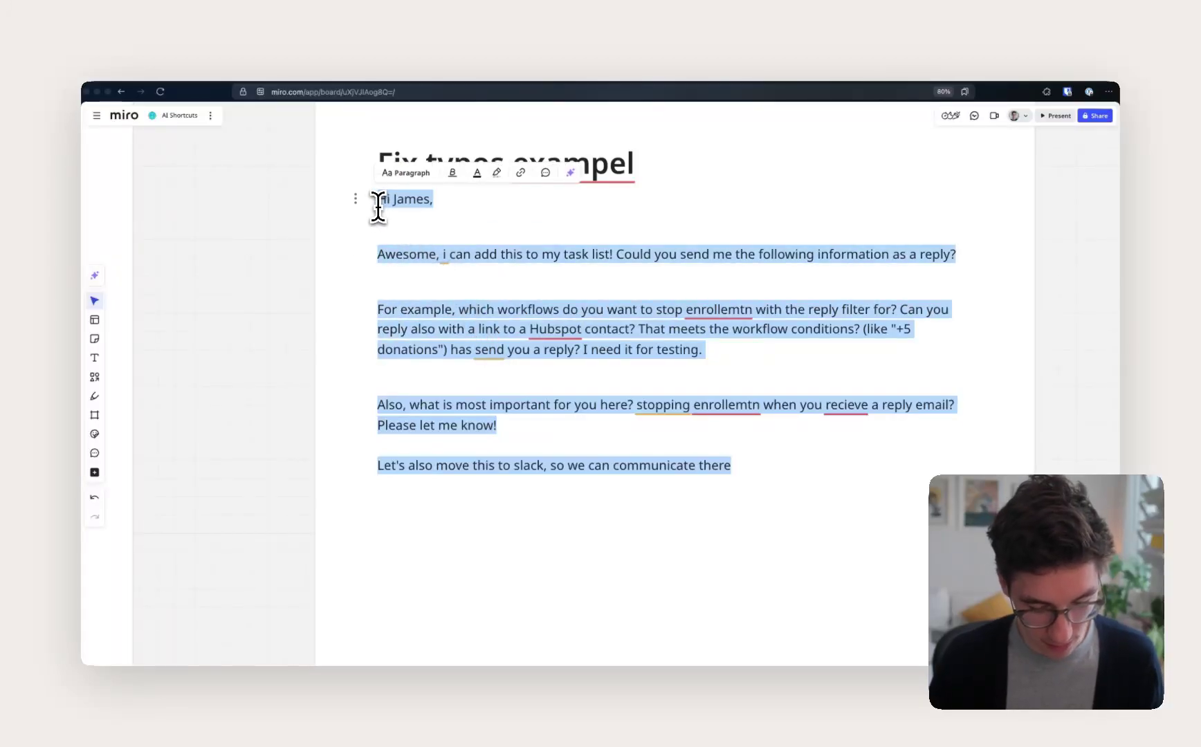
key("alt+f")
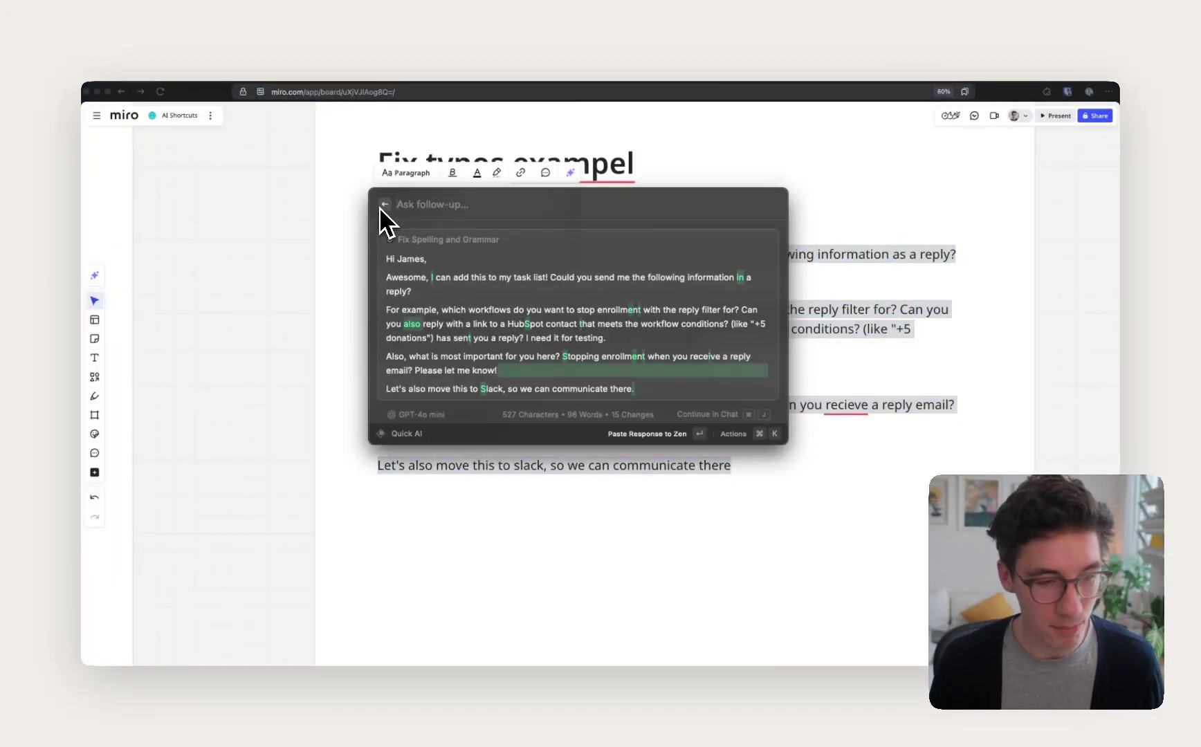
key("Return")
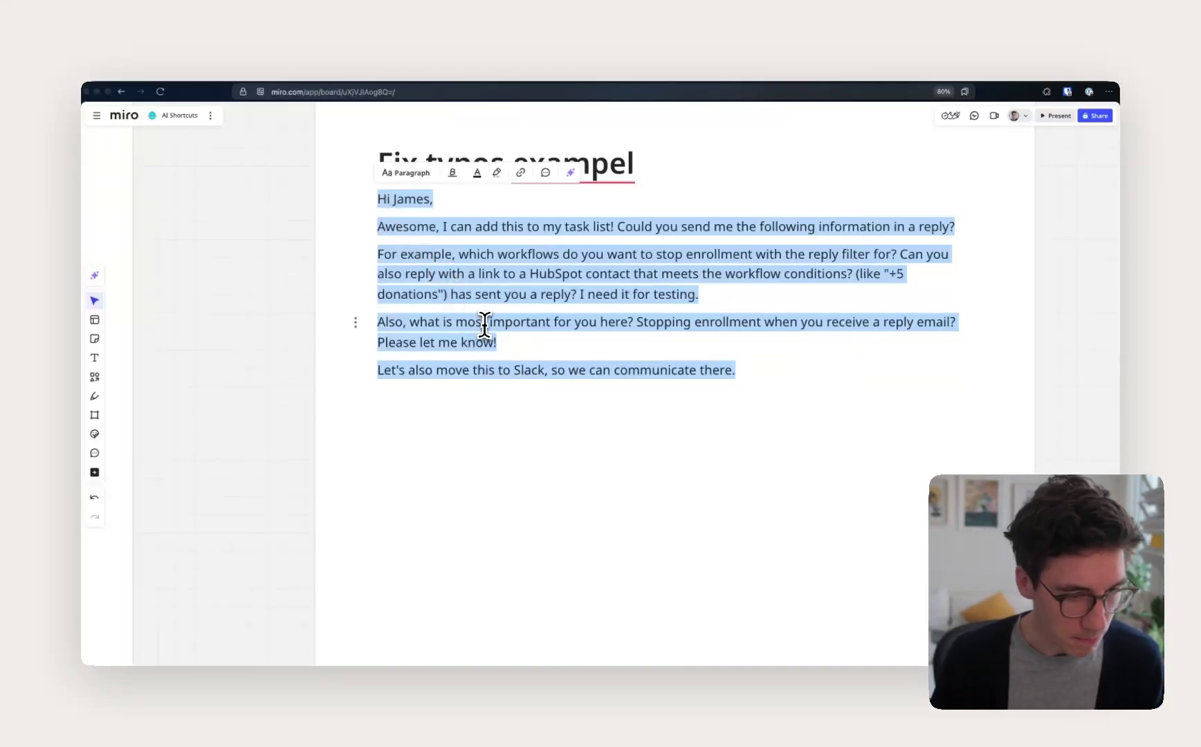
Deselect the text and pan to the Fix typos exampel and Improve example frames.
left_click(526, 316)
scroll(528, 316, "down", 5)
scroll(744, 304, "right", 2)
scroll(740, 307, "up", 3)
scroll(553, 242, "down", 6)
scroll(349, 142, "left", 5)
scroll(352, 145, "up", 5)
scroll(484, 148, "up", 5)
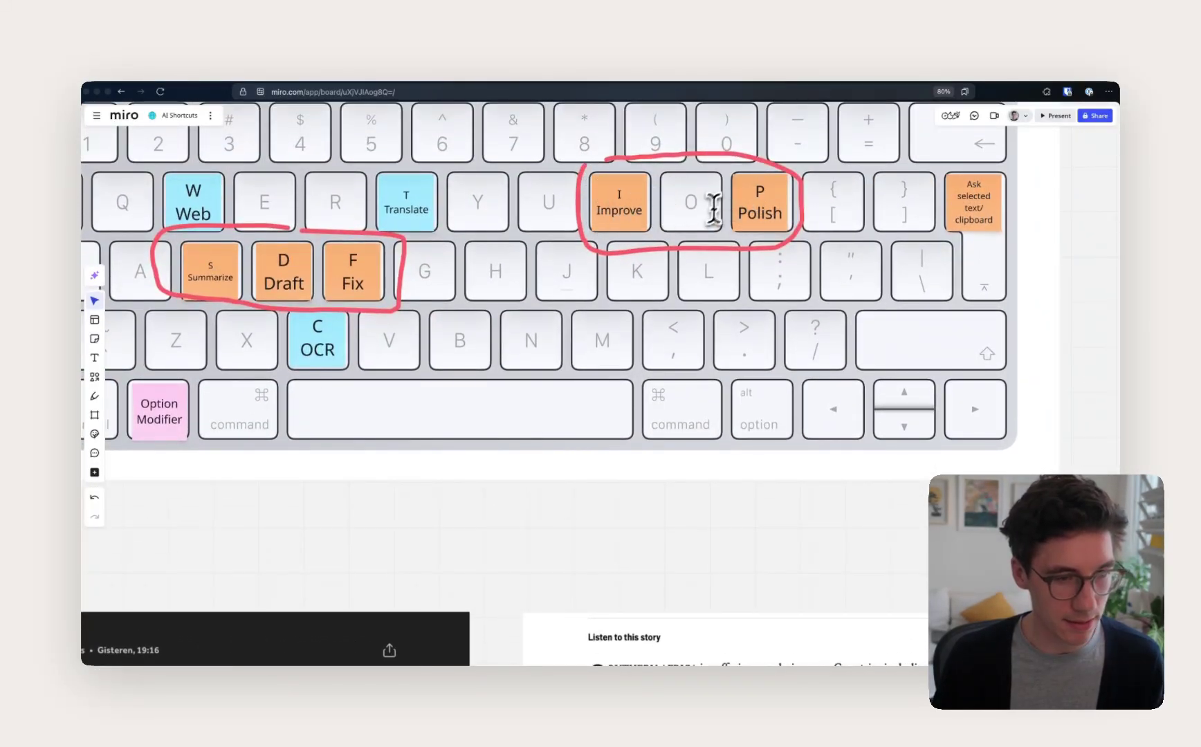
scroll(650, 202, "up", 1)
scroll(650, 202, "right", 1)
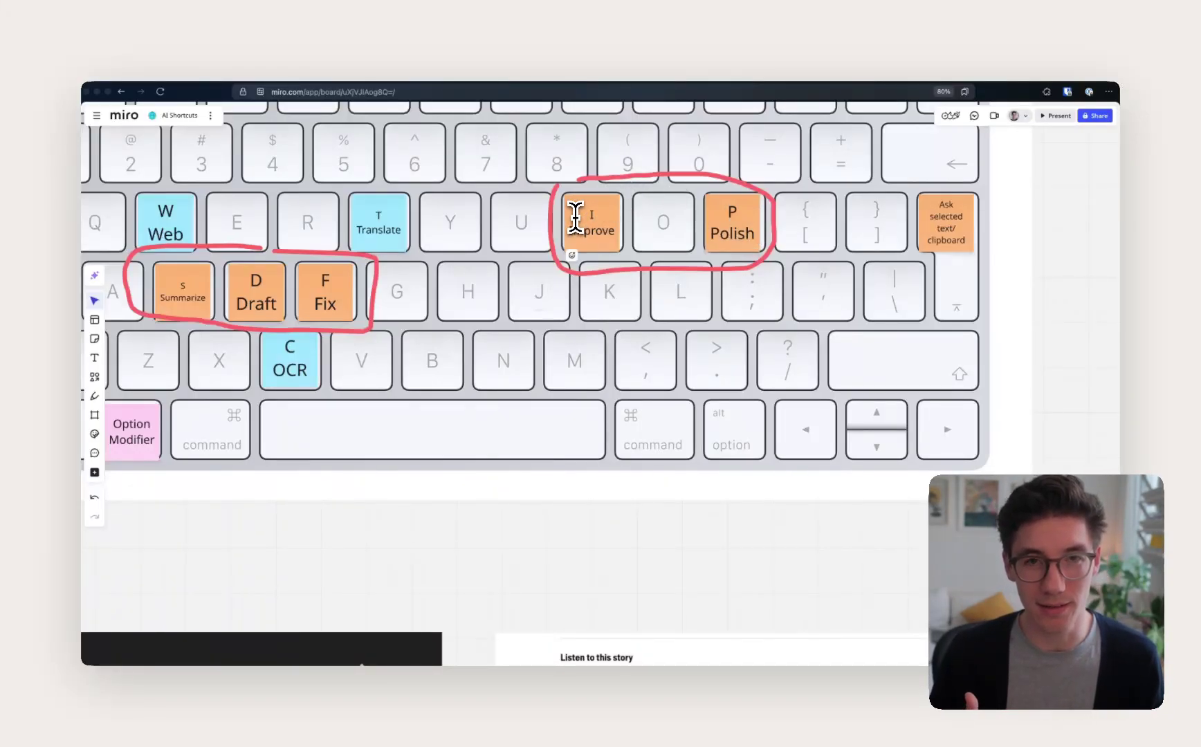
scroll(575, 218, "down", 5)
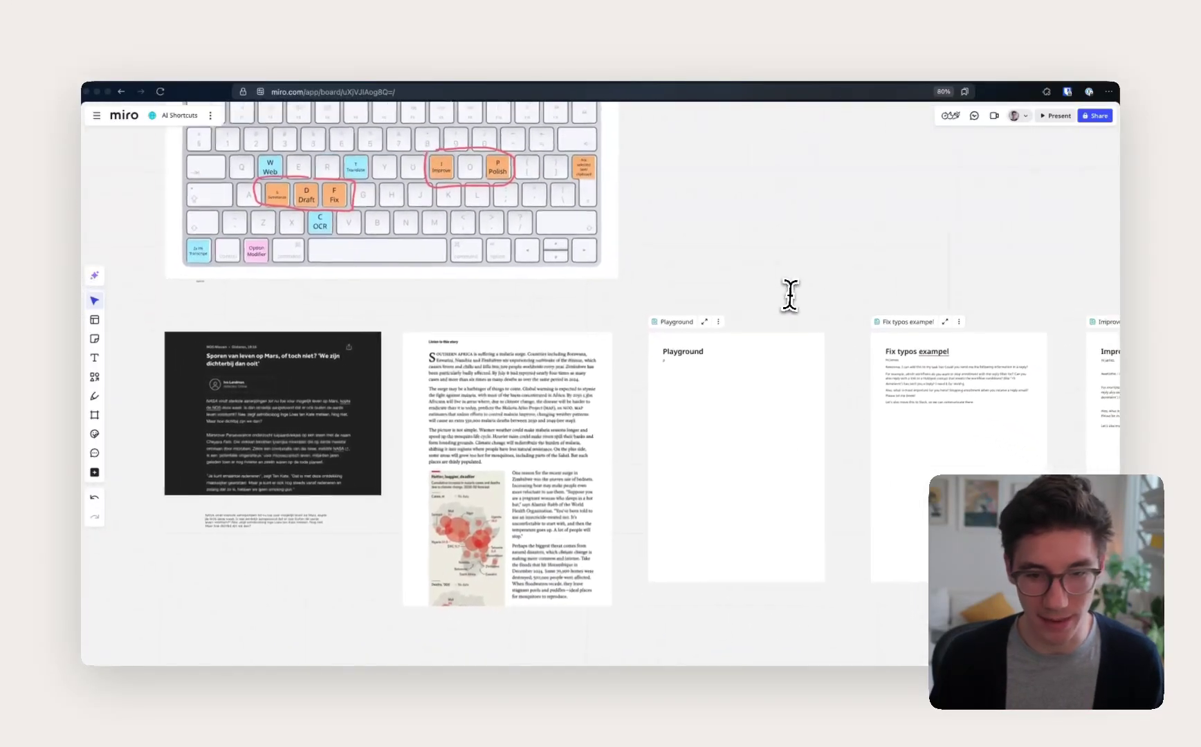
scroll(788, 295, "right", 3)
scroll(899, 358, "right", 4)
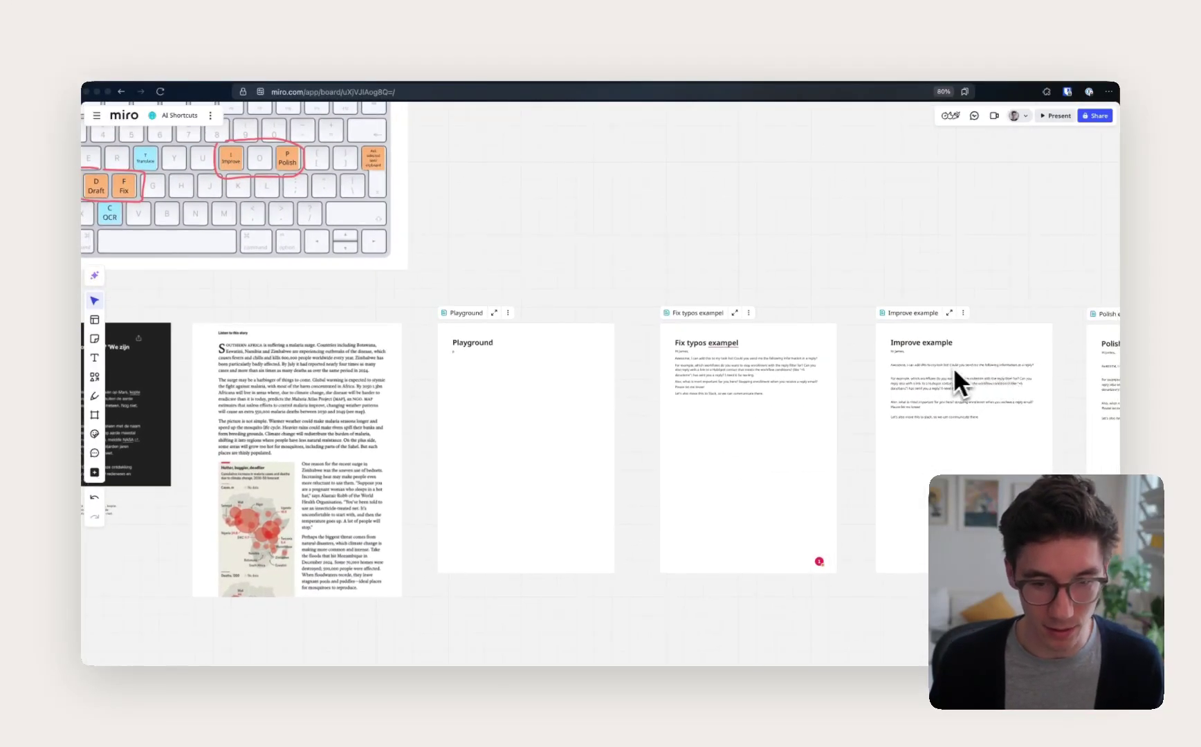
scroll(957, 381, "up", 5)
scroll(911, 373, "right", 3)
Replace the Improve example email with Raycast's improved rewrite using ⌥I.
scroll(911, 373, "down", 2)
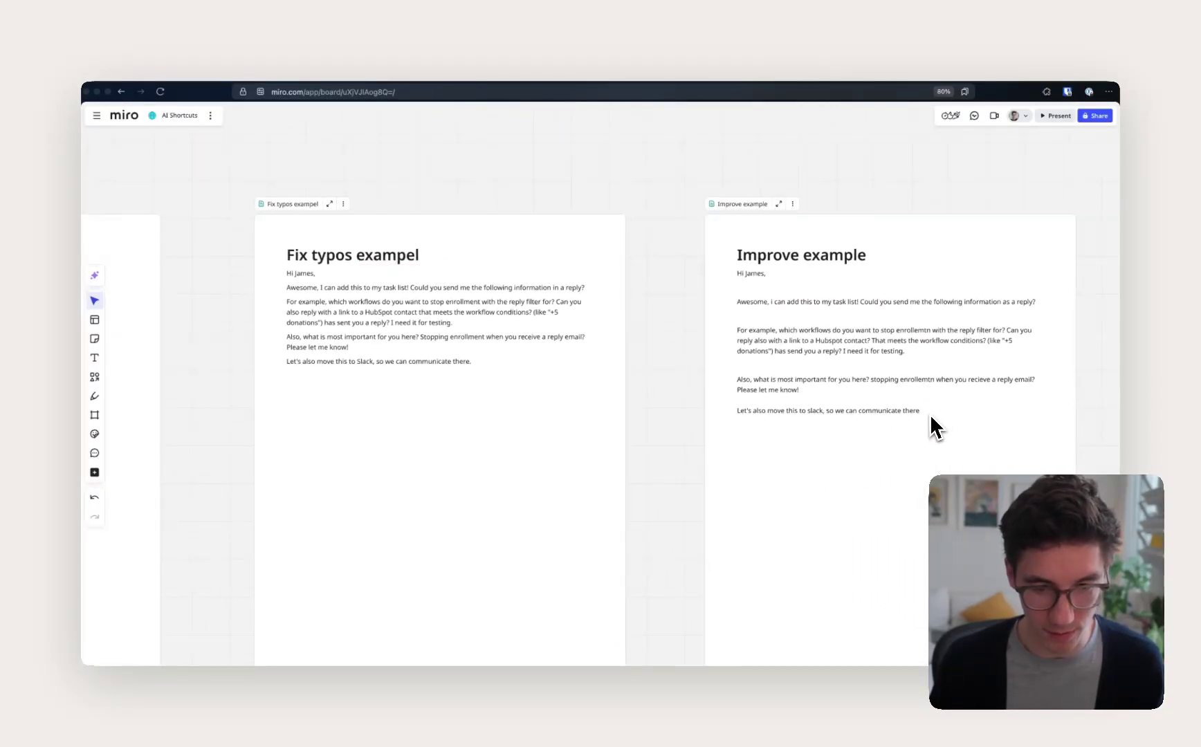
left_click_drag(922, 412, 723, 277)
key("alt+i")
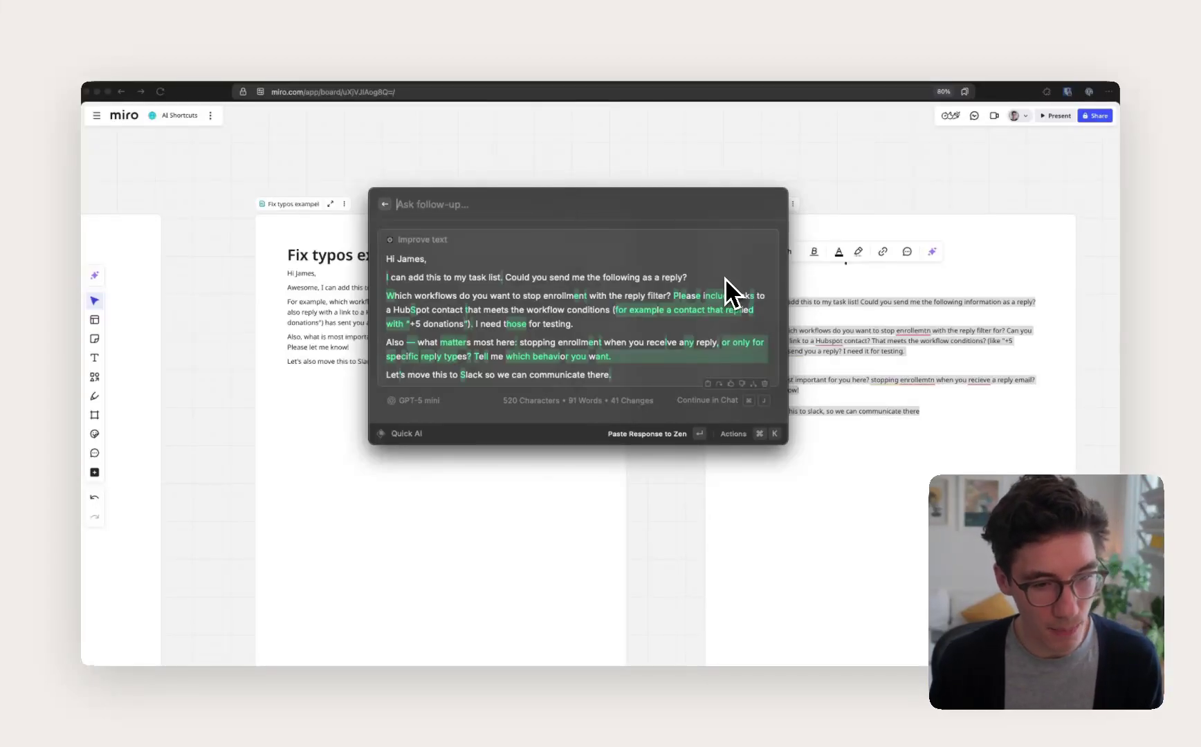
key("Return")
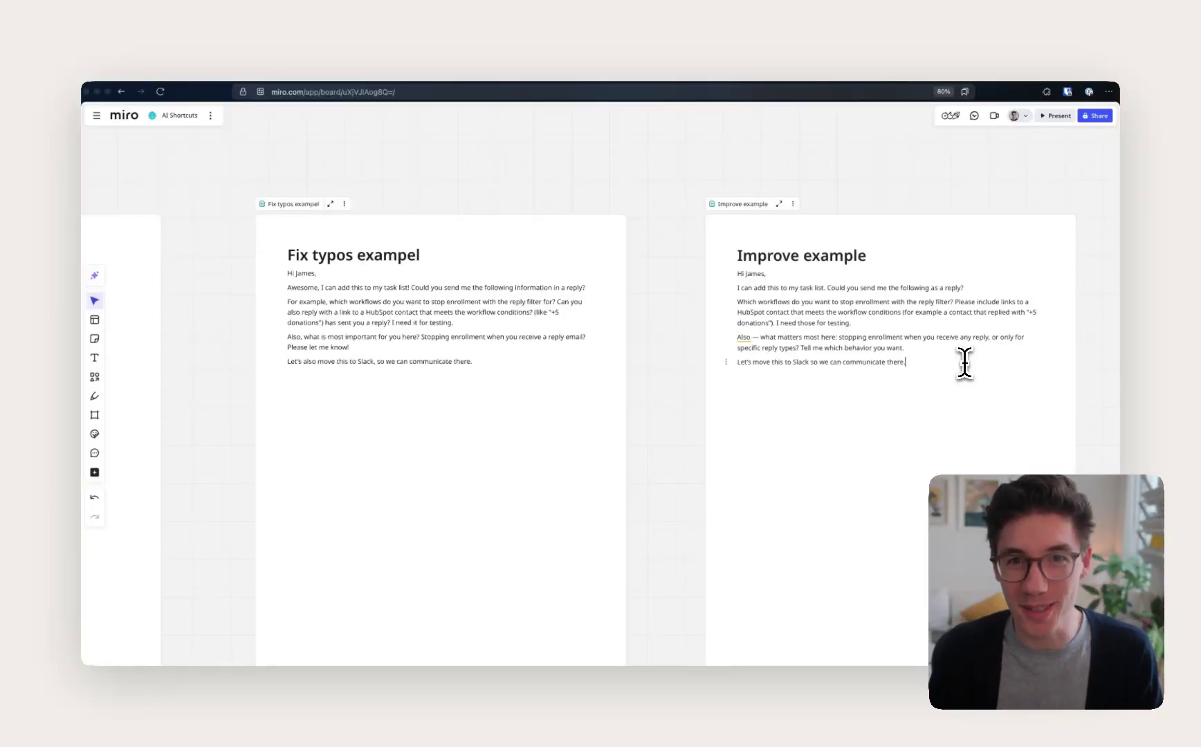
scroll(866, 341, "up", 3)
scroll(886, 339, "right", 2)
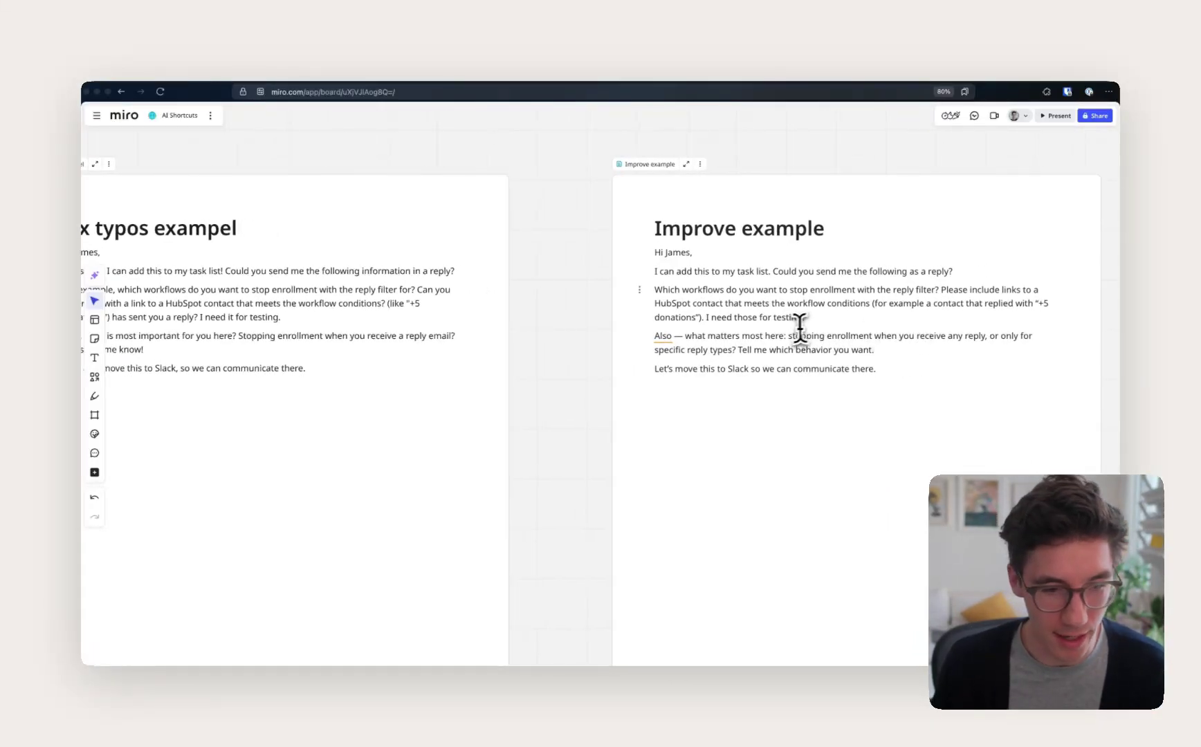
scroll(796, 335, "down", 5)
scroll(819, 325, "left", 5)
Undo the recent changes to the Playground document's text.
scroll(809, 335, "up", 5)
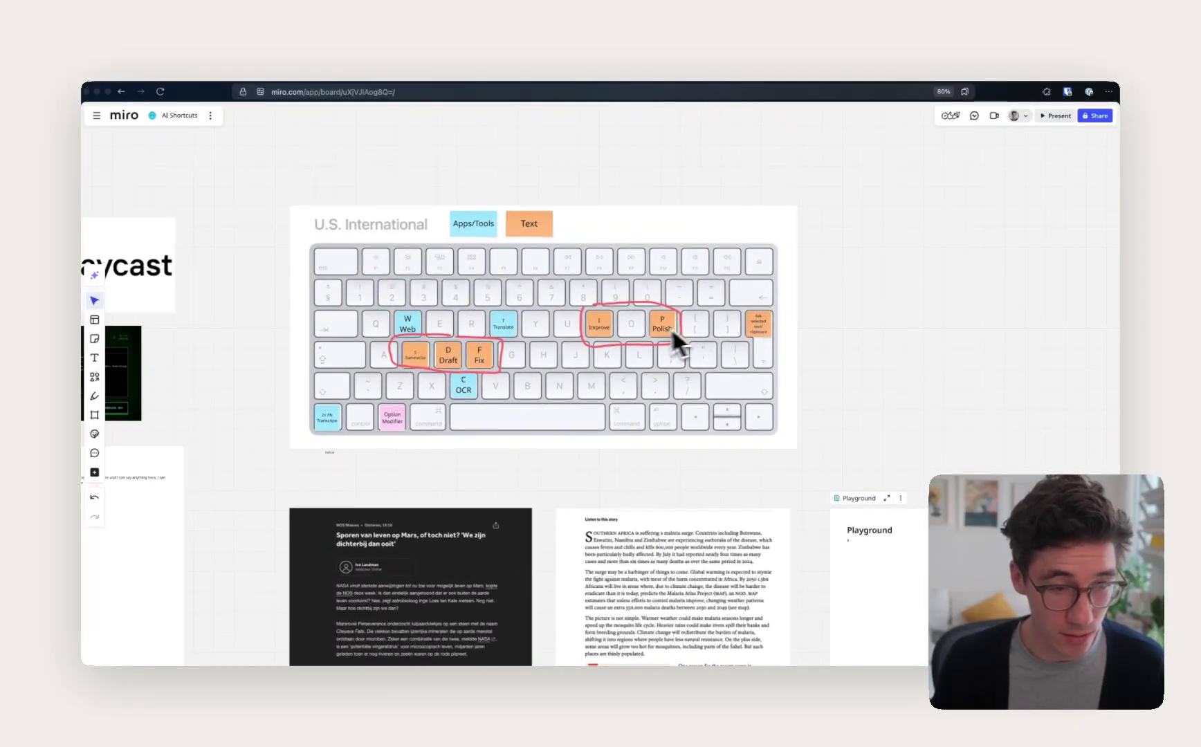
scroll(550, 369, "left", 2)
scroll(550, 370, "up", 5)
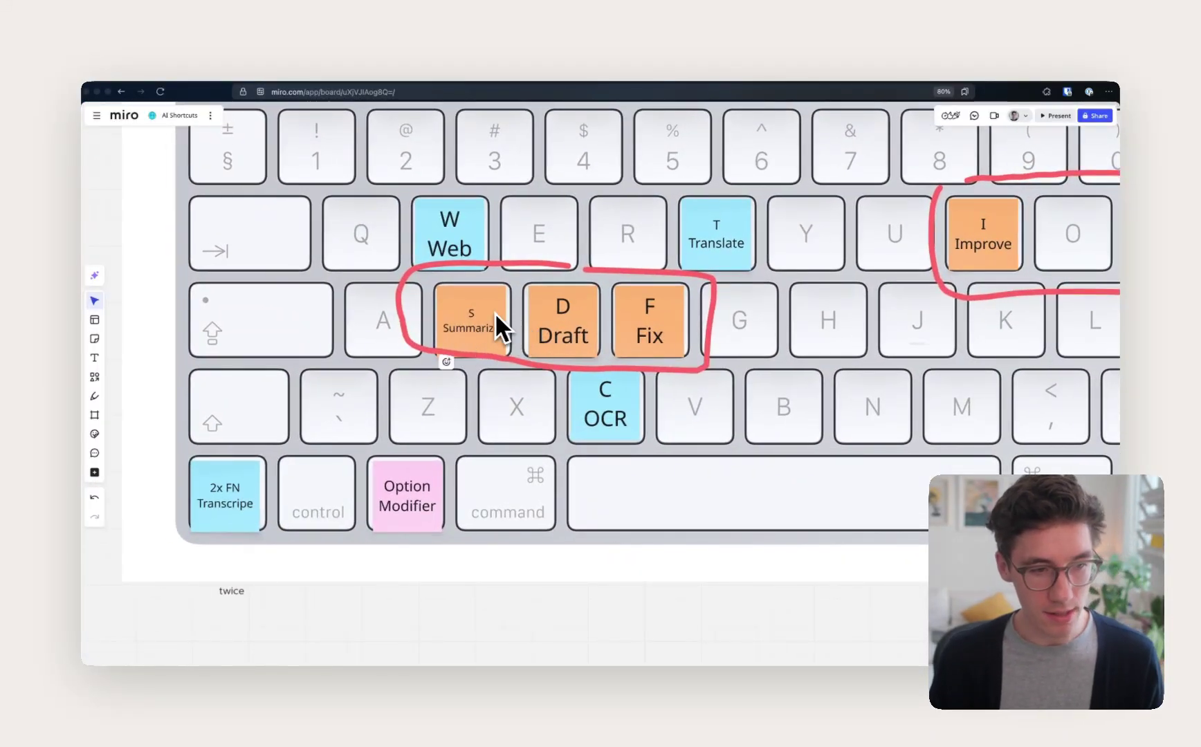
scroll(543, 322, "down", 5)
scroll(650, 377, "down", 2)
scroll(627, 314, "up", 5)
scroll(777, 316, "right", 3)
left_click(877, 322)
key("super+z")
key("super+z")
key("super+z")
key("super+z")
key("super+z")
key("super+z")
key("super+z")
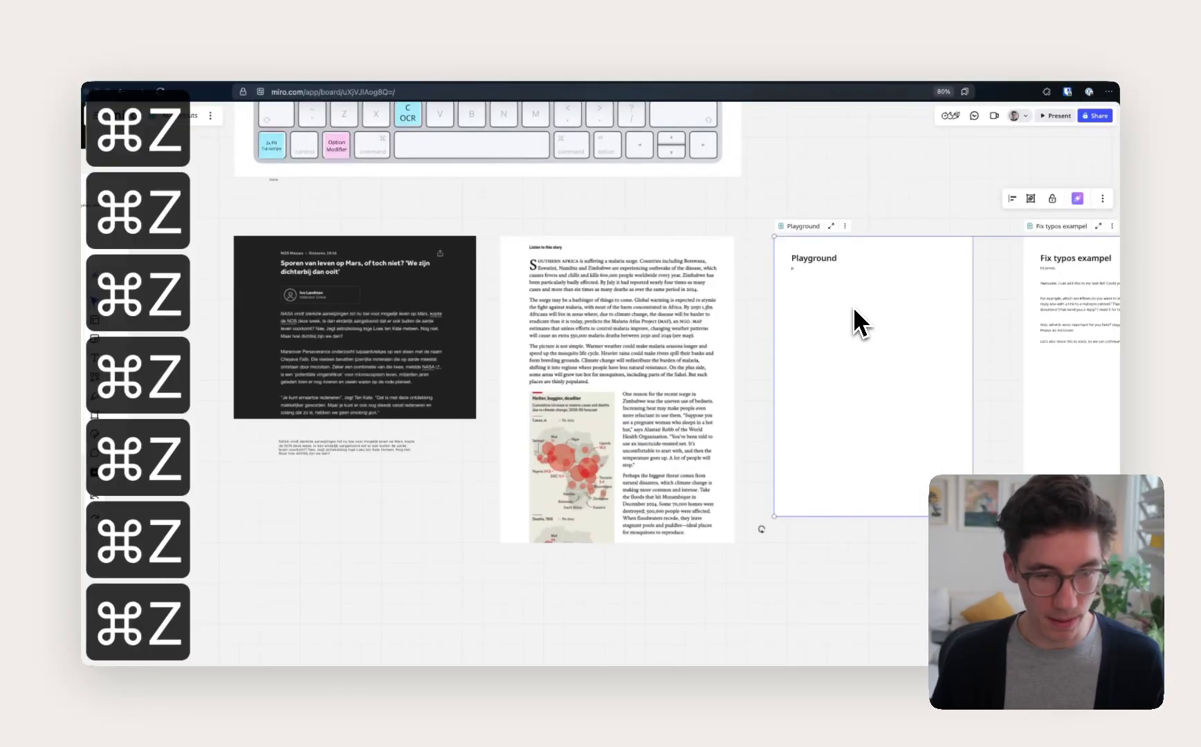
Replace the Playground malaria article with a bulleted AI summary via ⌥S.
double_click(852, 306)
triple_click(854, 302)
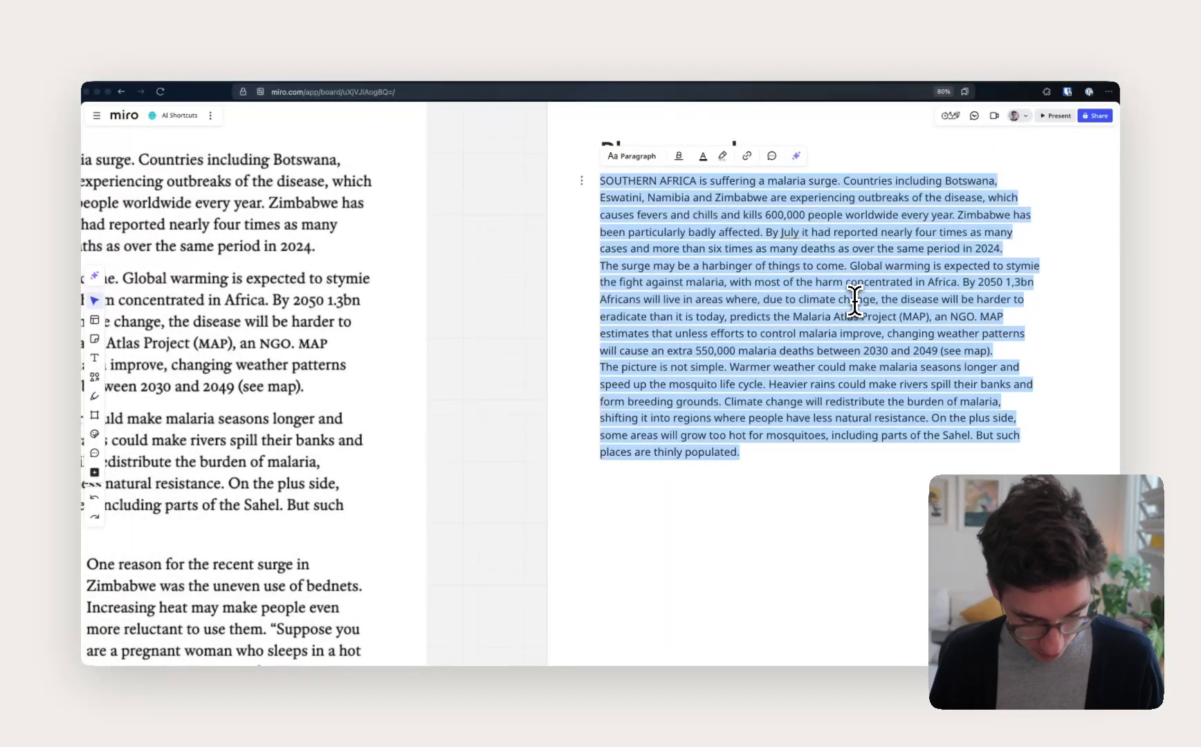
key("alt+s")
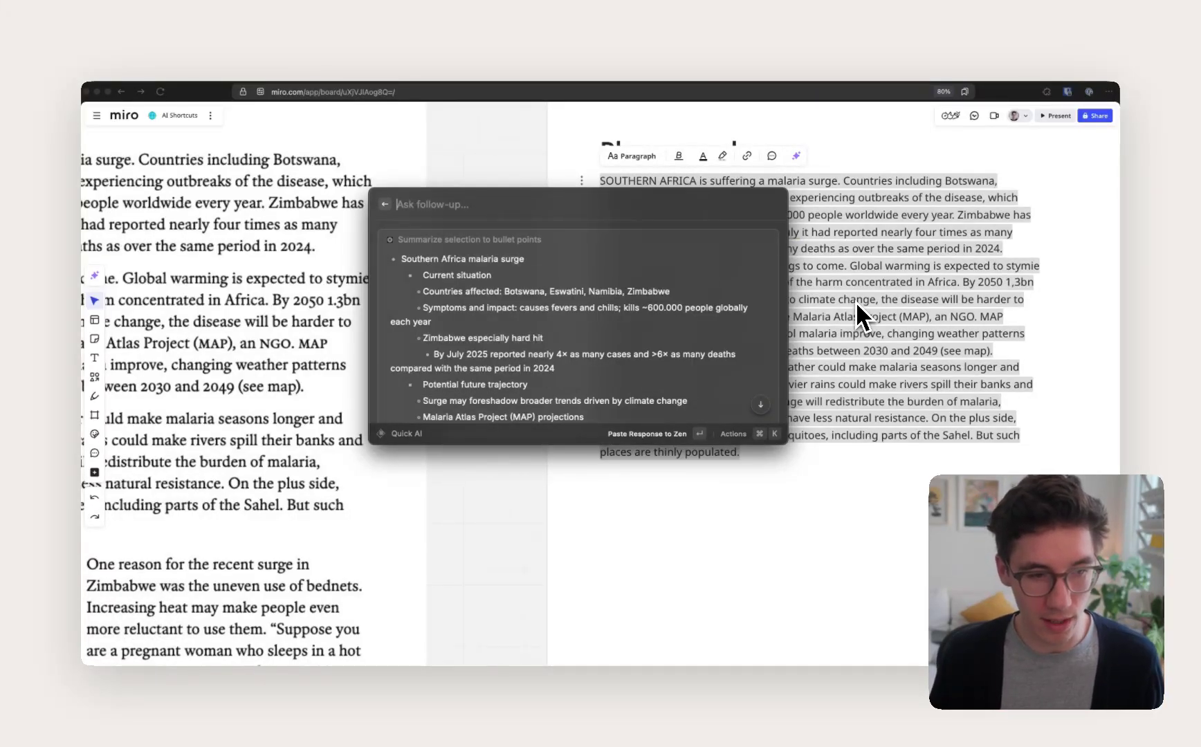
key("Return")
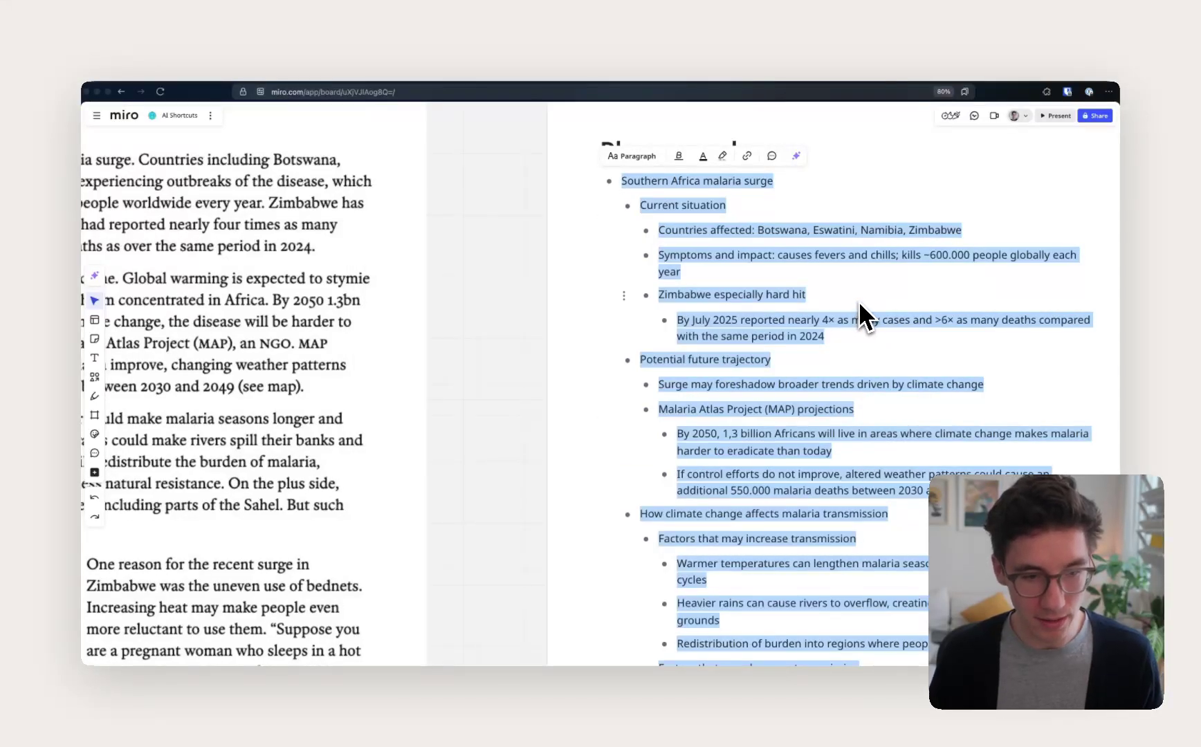
scroll(857, 316, "down", 5)
left_click(863, 351)
Zoom back out to the keyboard shortcut image.
scroll(893, 323, "up", 5)
scroll(836, 319, "up", 3)
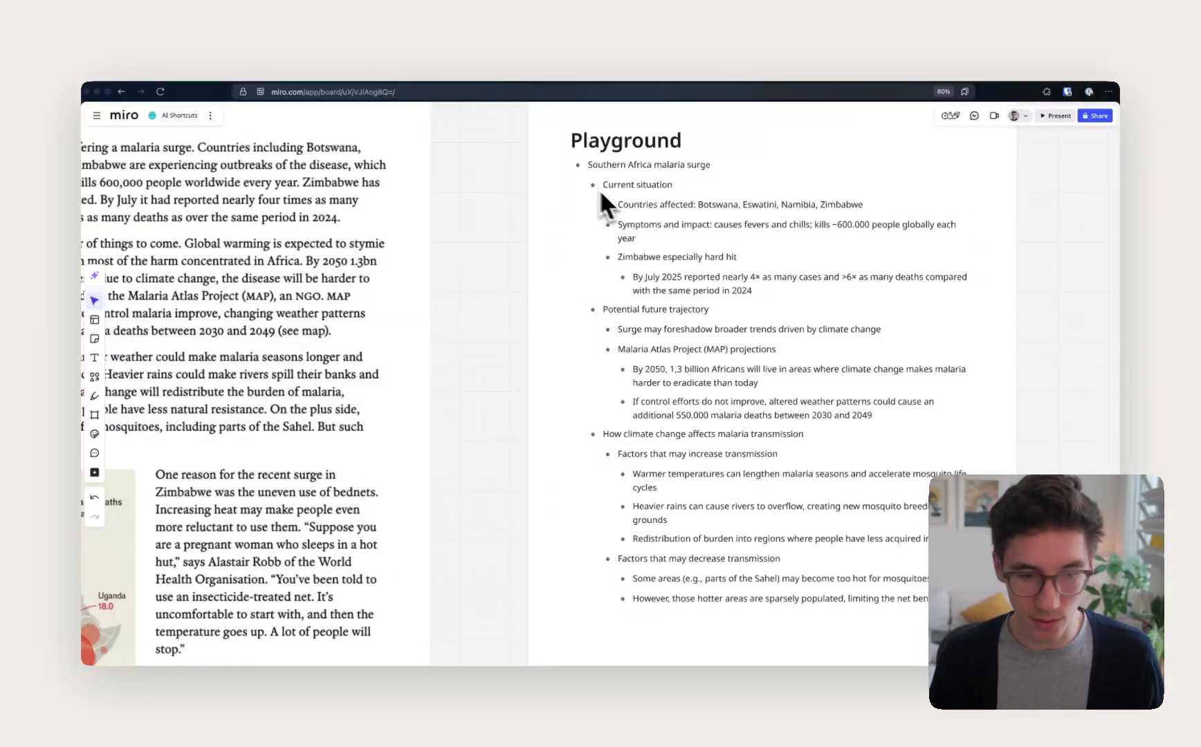
scroll(602, 190, "down", 5)
scroll(643, 222, "left", 3)
Draft from the Playground outline with ⌥D using 'blog post with four paragraphs'.
scroll(611, 209, "up", 6)
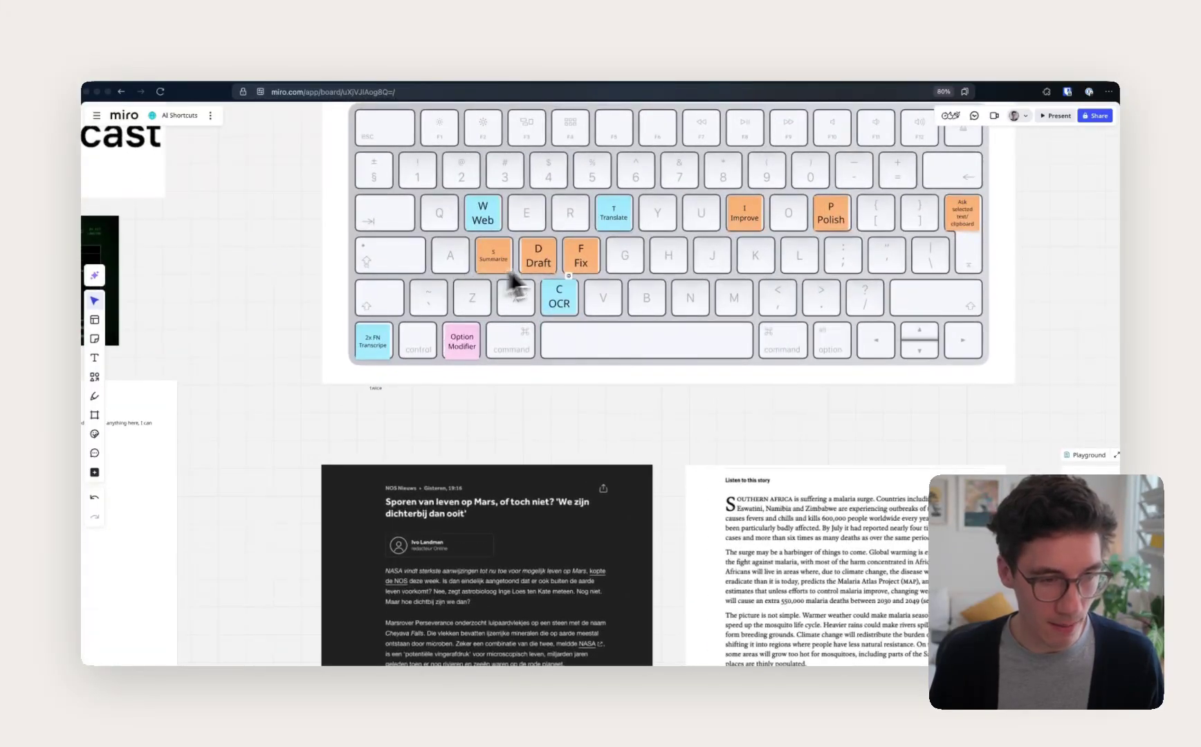
scroll(552, 260, "down", 5)
scroll(571, 271, "right", 6)
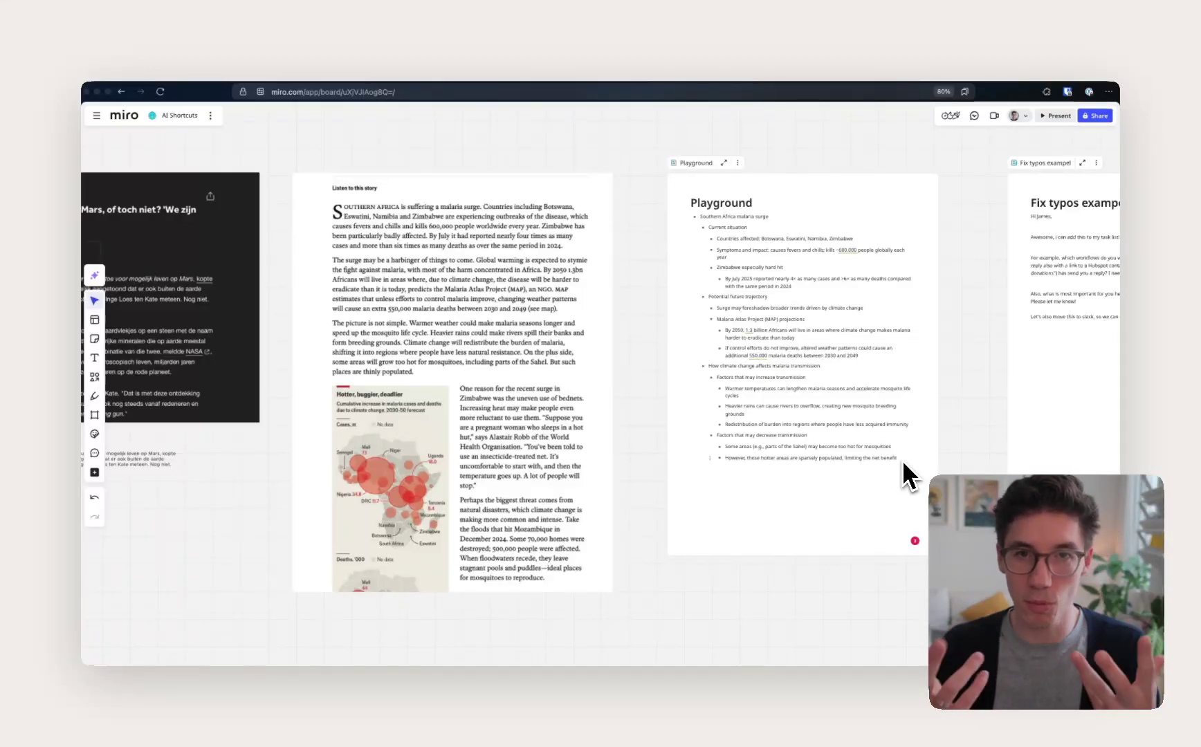
left_click_drag(898, 459, 679, 215)
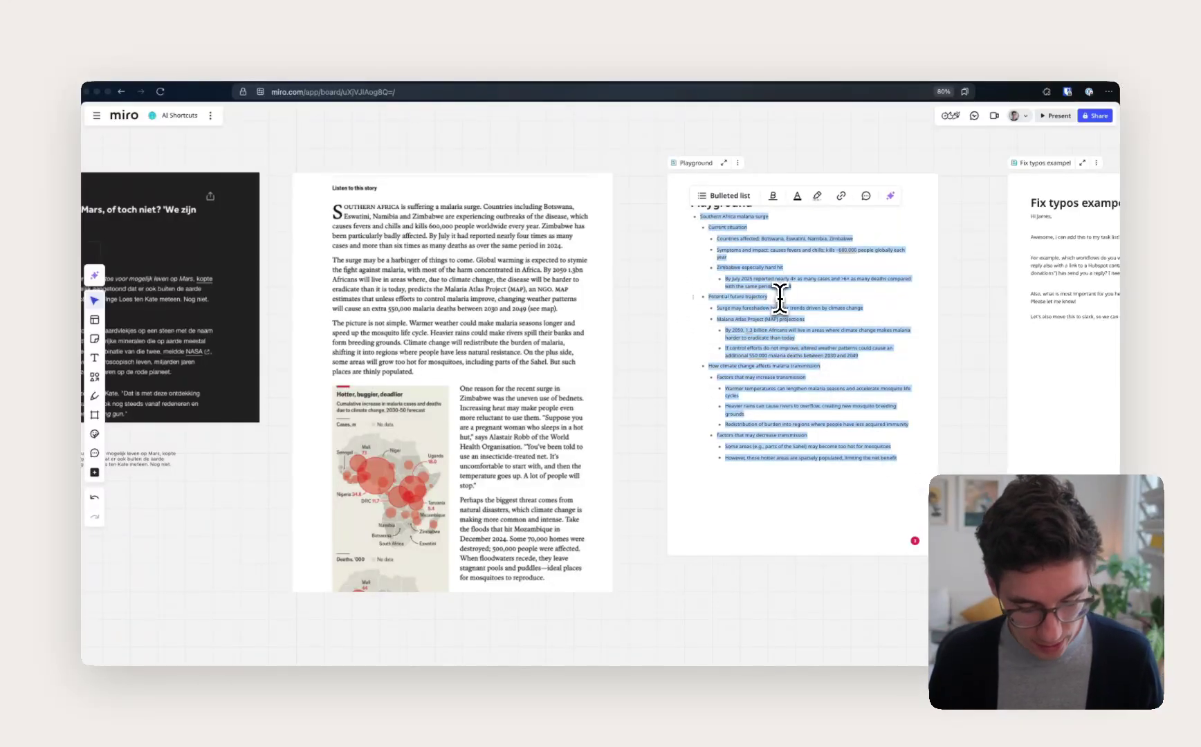
key("alt+d")
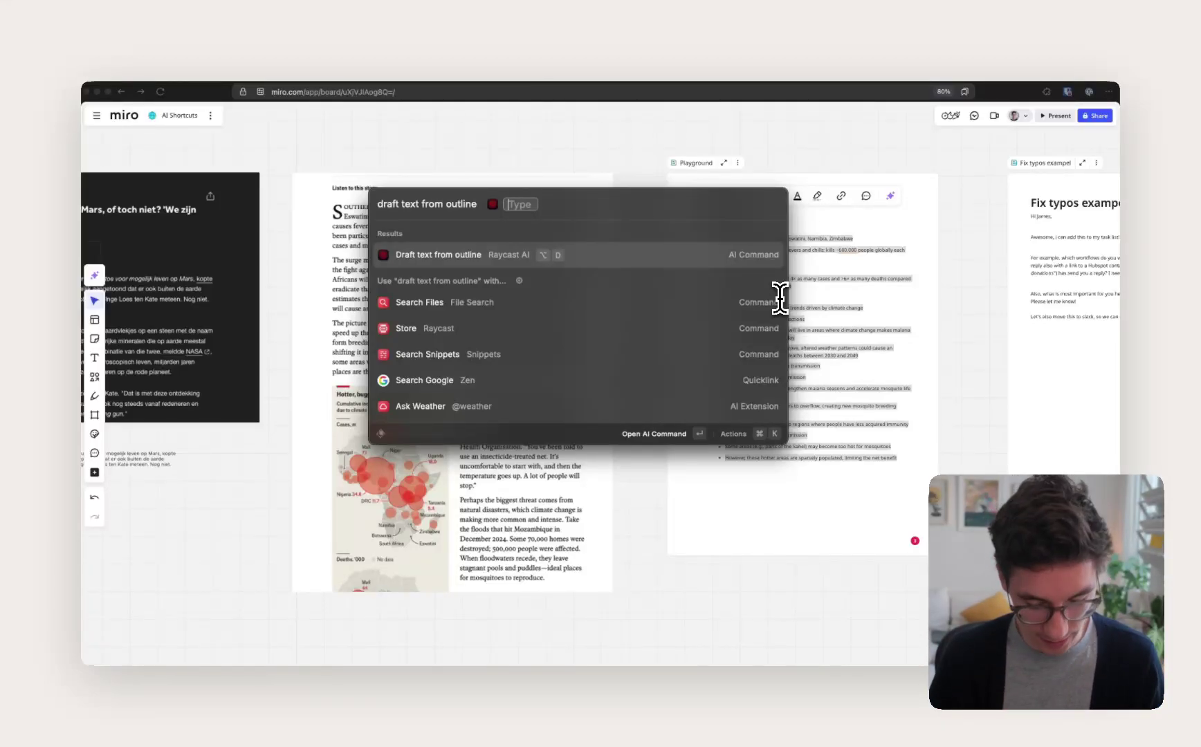
type("blog post with four")
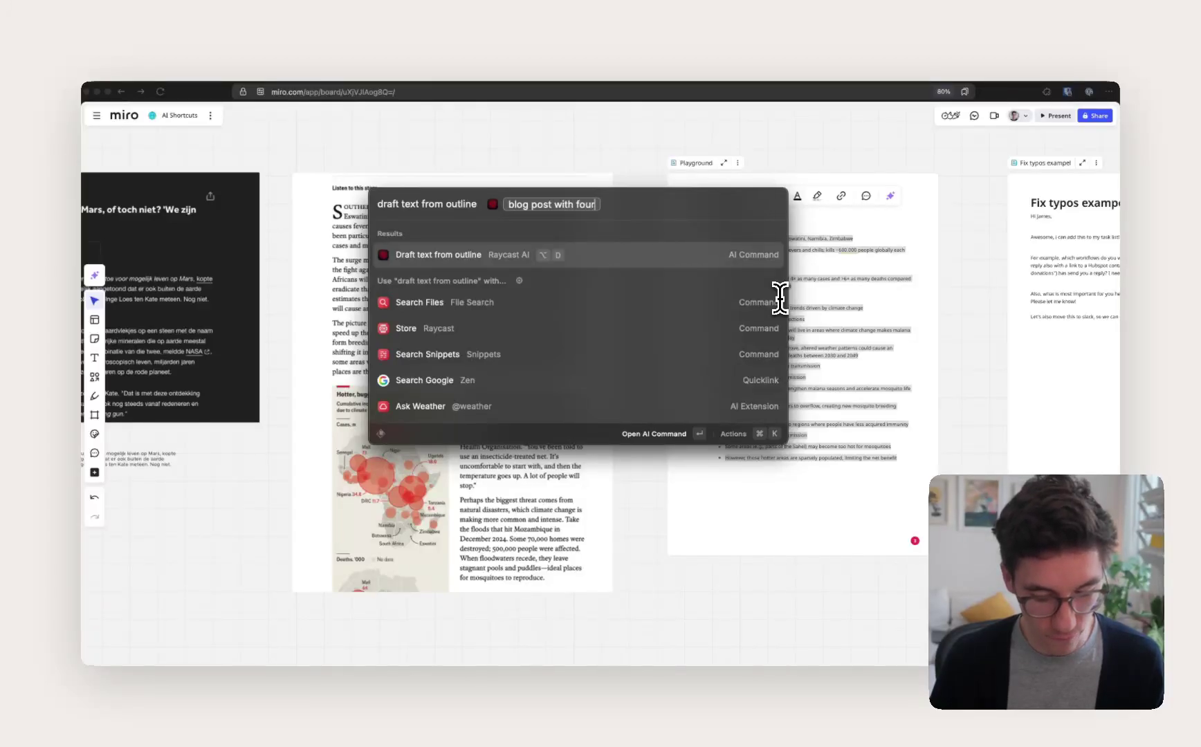
type(" paragraphs")
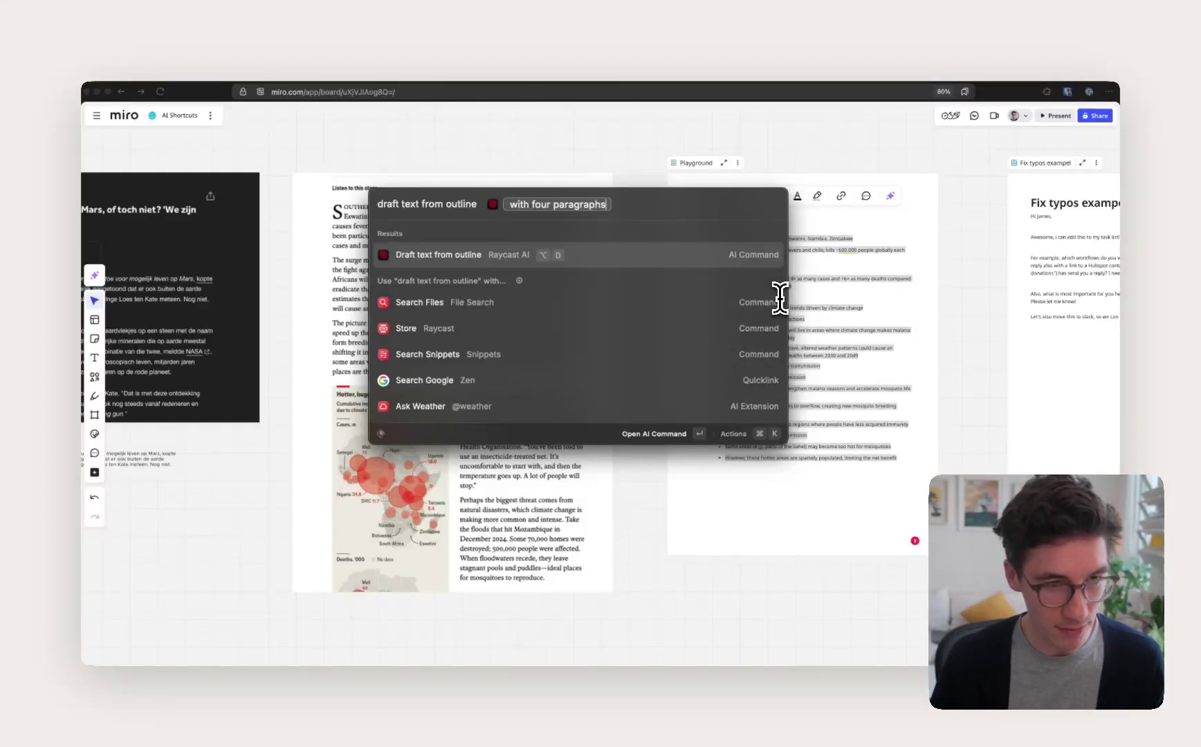
key("Return")
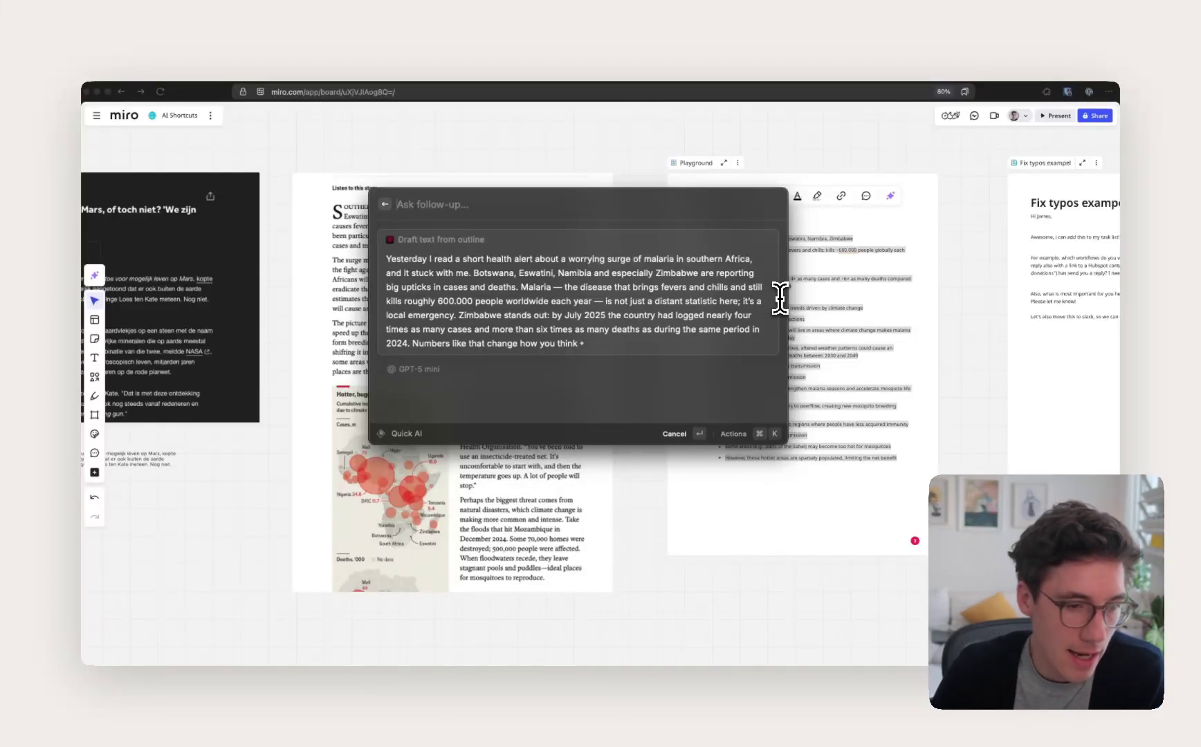
Review the drafted blog post, then go back to edit the request.
scroll(456, 260, "down", 1)
scroll(484, 262, "down", 5)
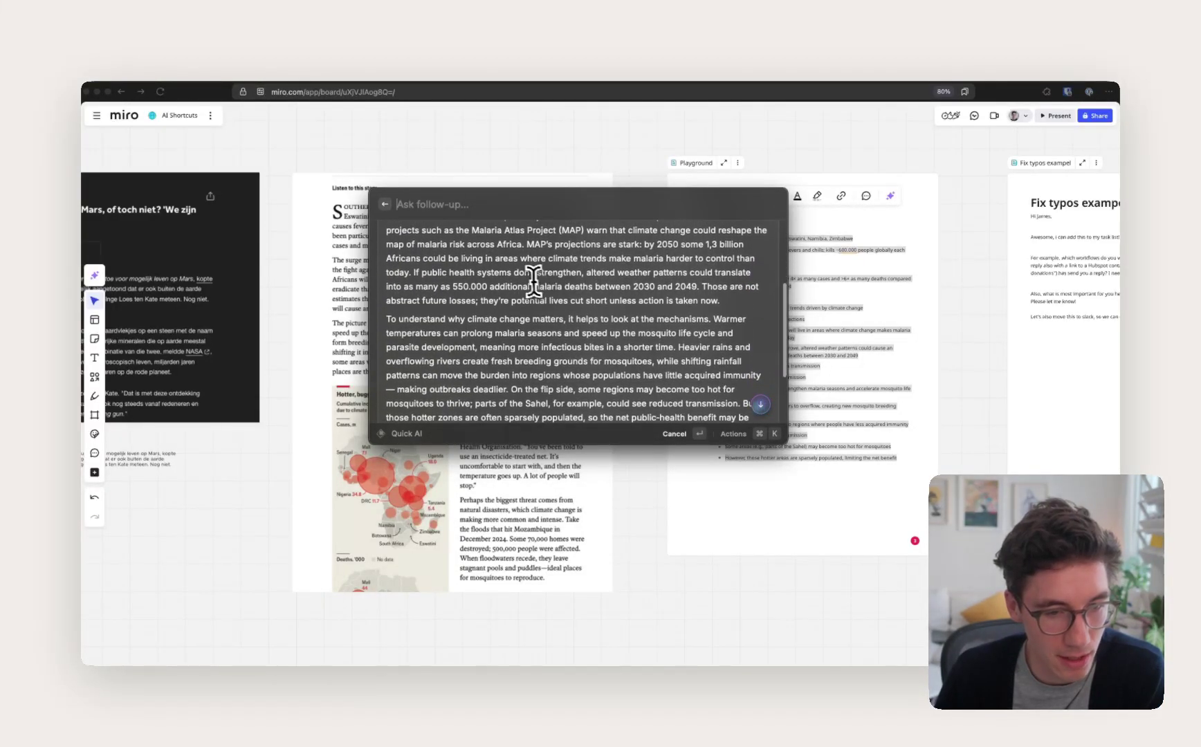
scroll(609, 305, "up", 5)
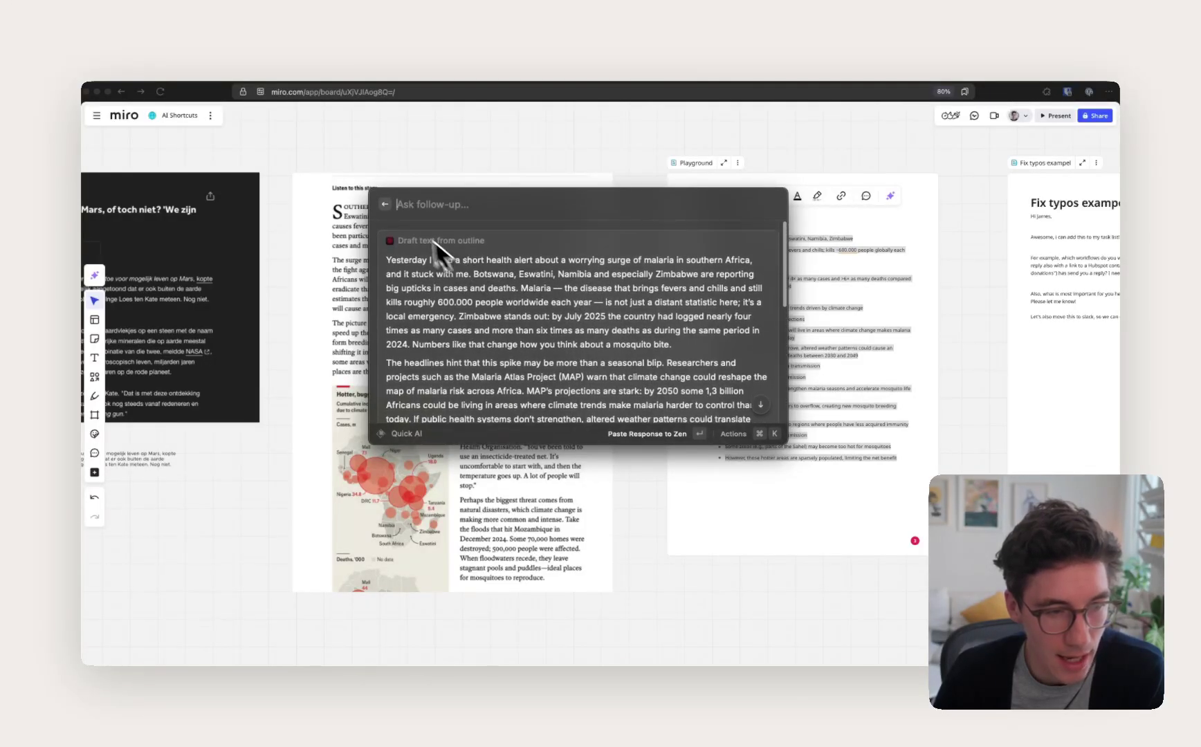
left_click(385, 204)
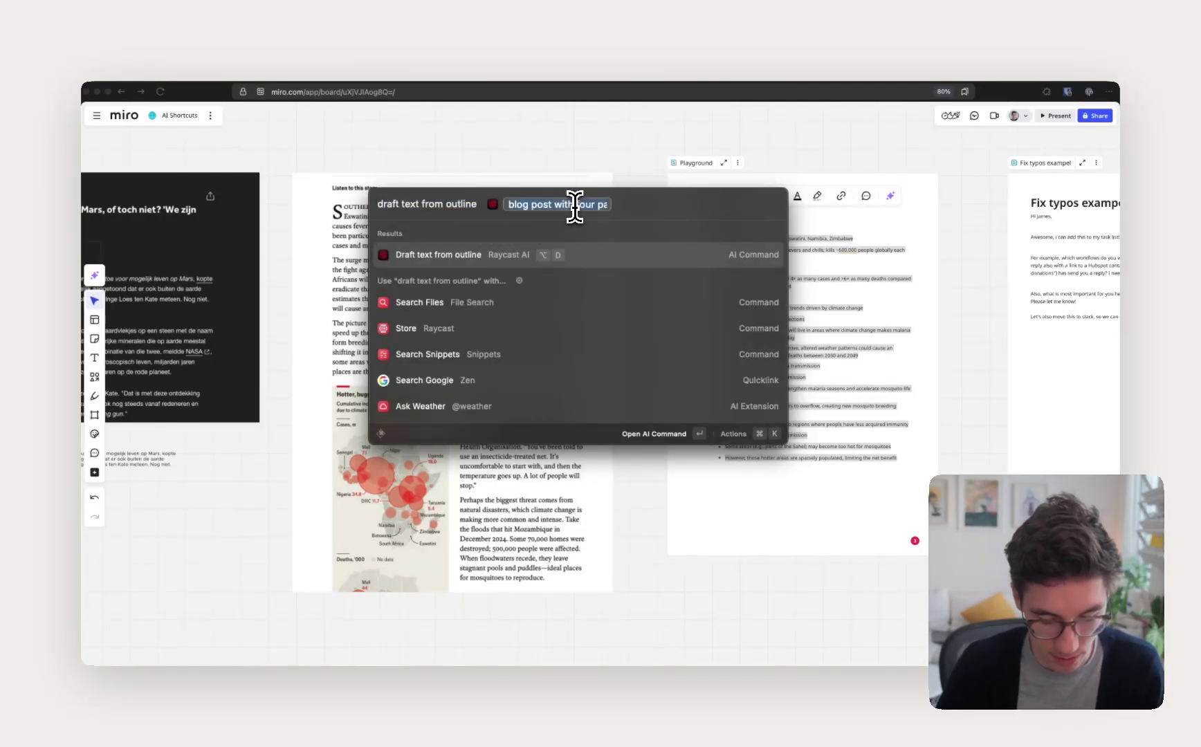
Change the draft request to 'clickybaity instagram caption' and submit it.
type("clickybait<")
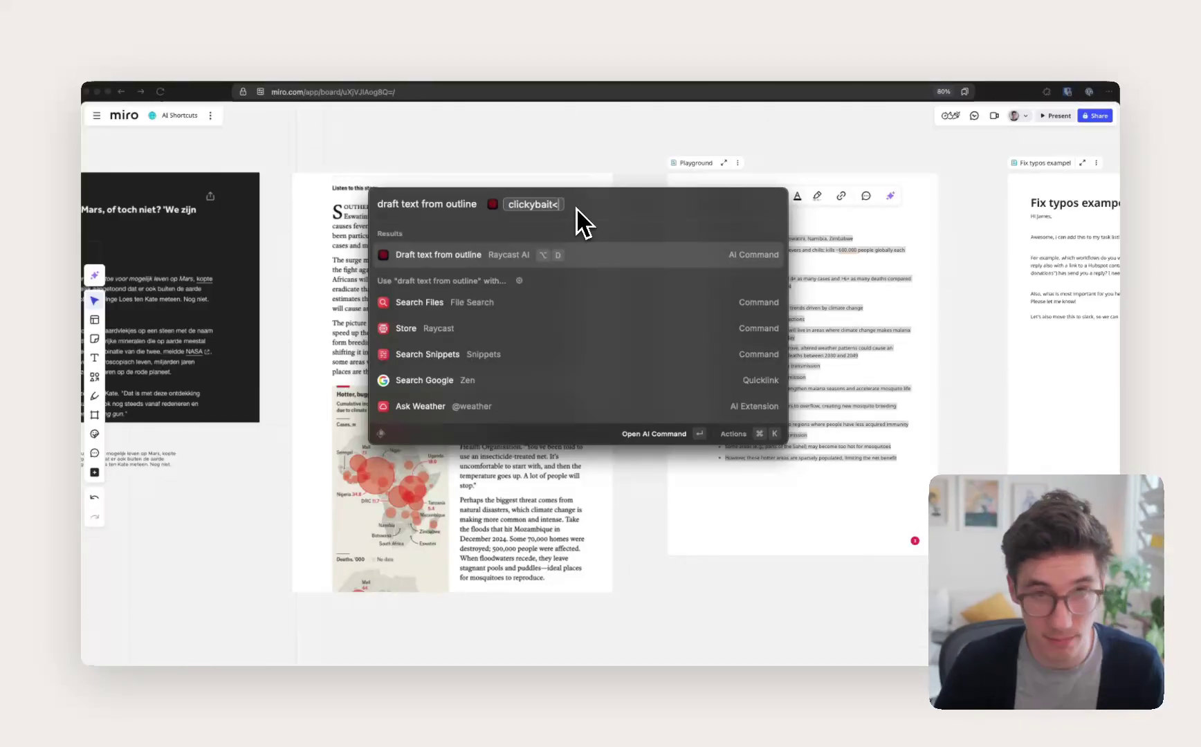
key("BackSpace")
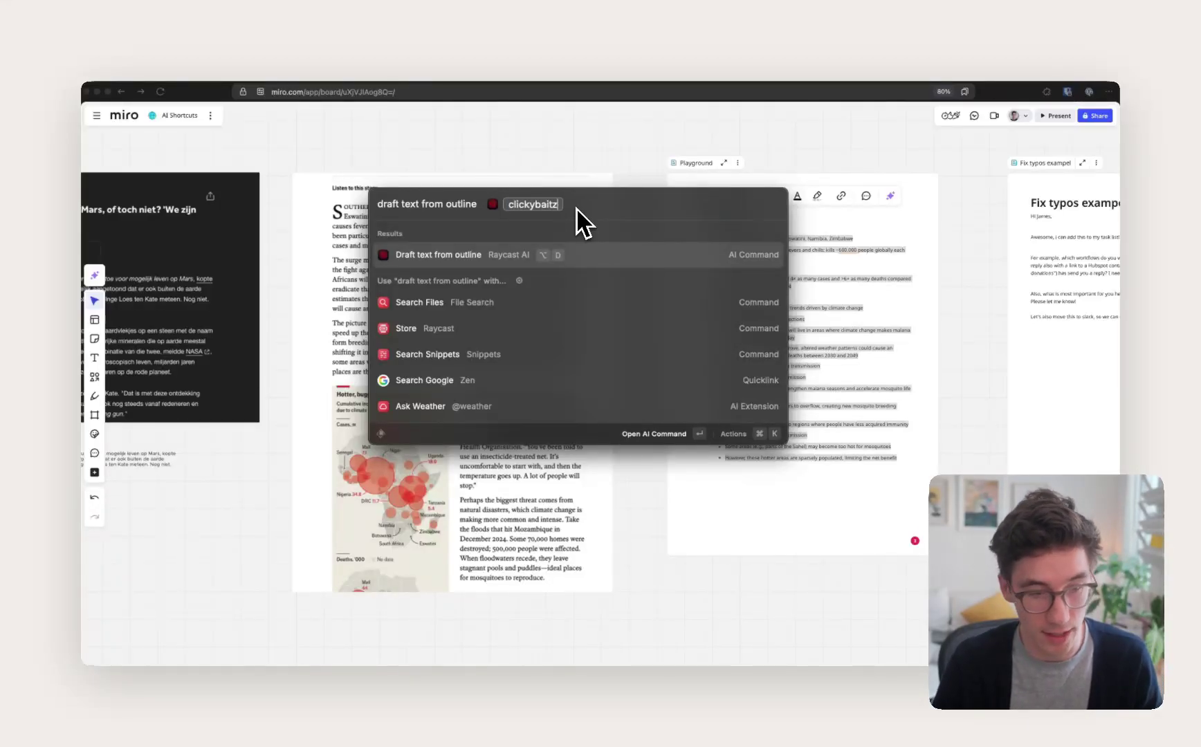
type("y ")
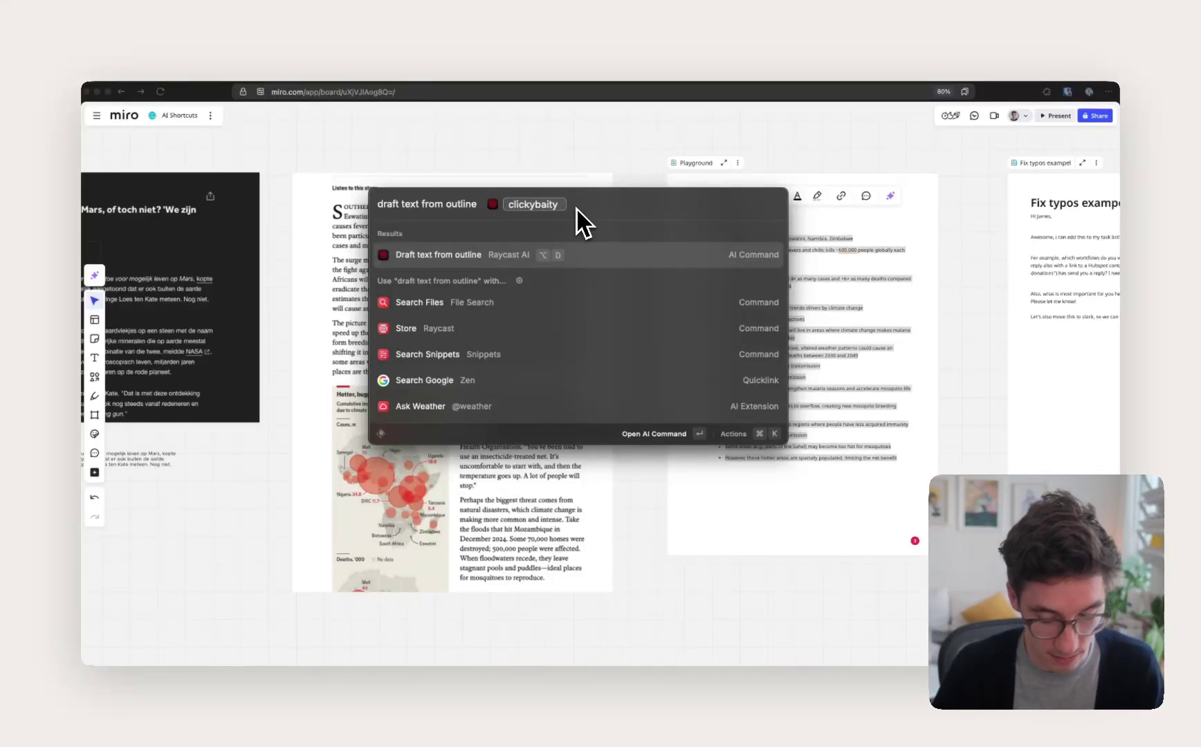
type("instagram caption")
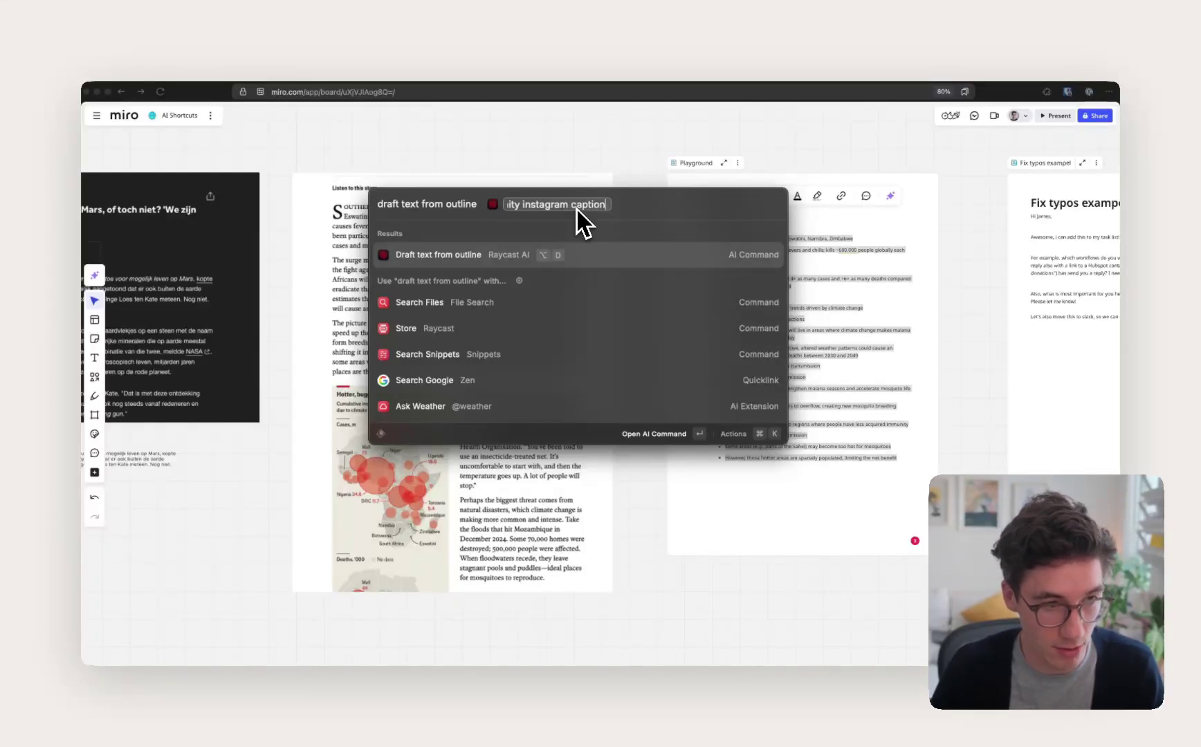
key("Return")
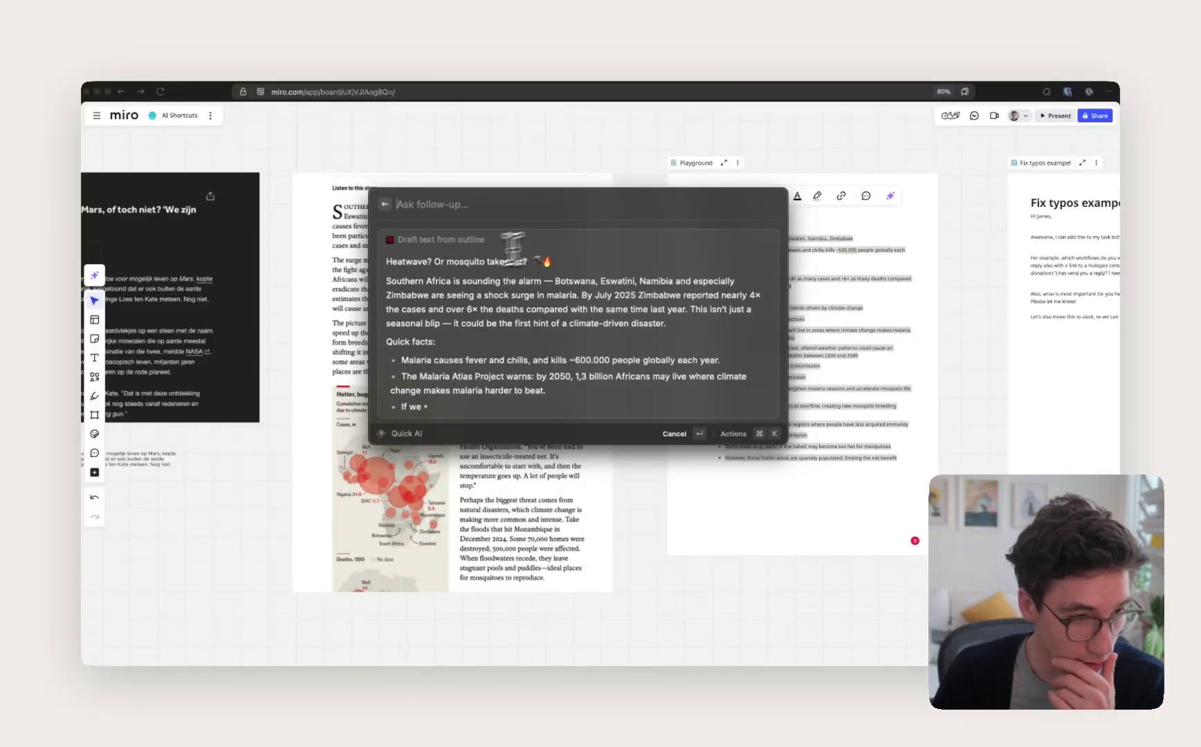
Review the drafted caption, then close Raycast without inserting it.
left_click_drag(503, 248, 665, 381)
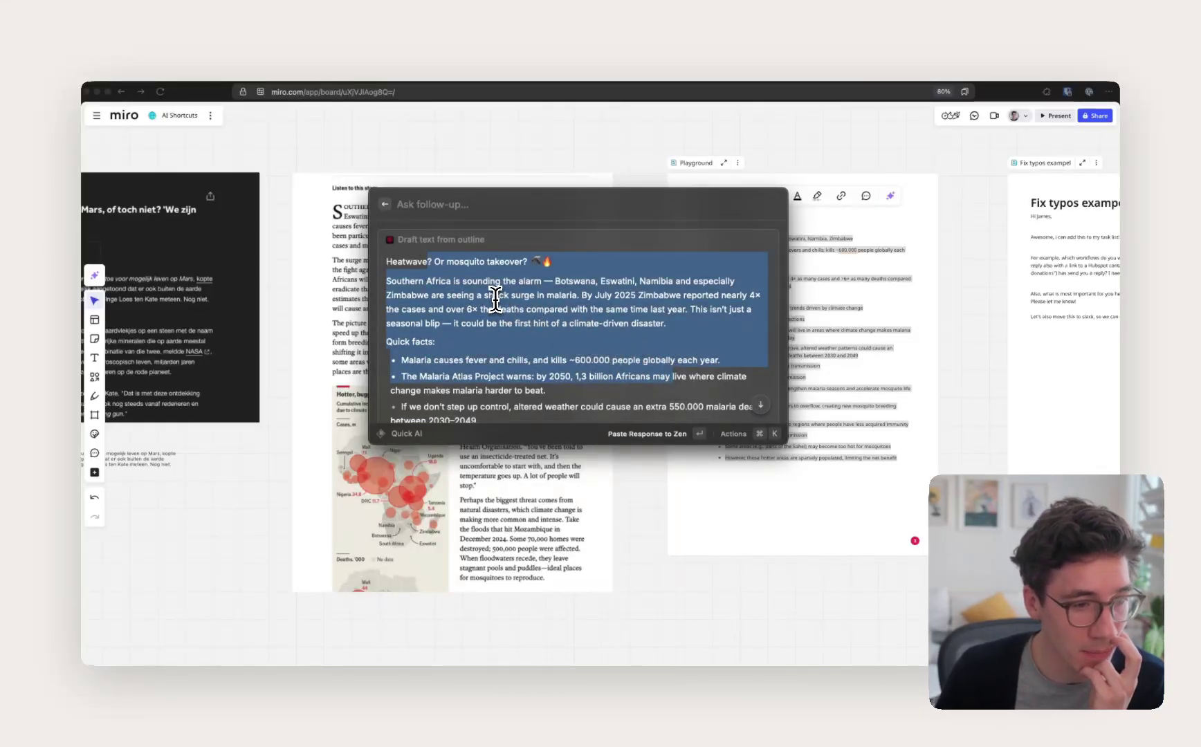
left_click(443, 273)
scroll(449, 270, "down", 3)
scroll(450, 271, "up", 3)
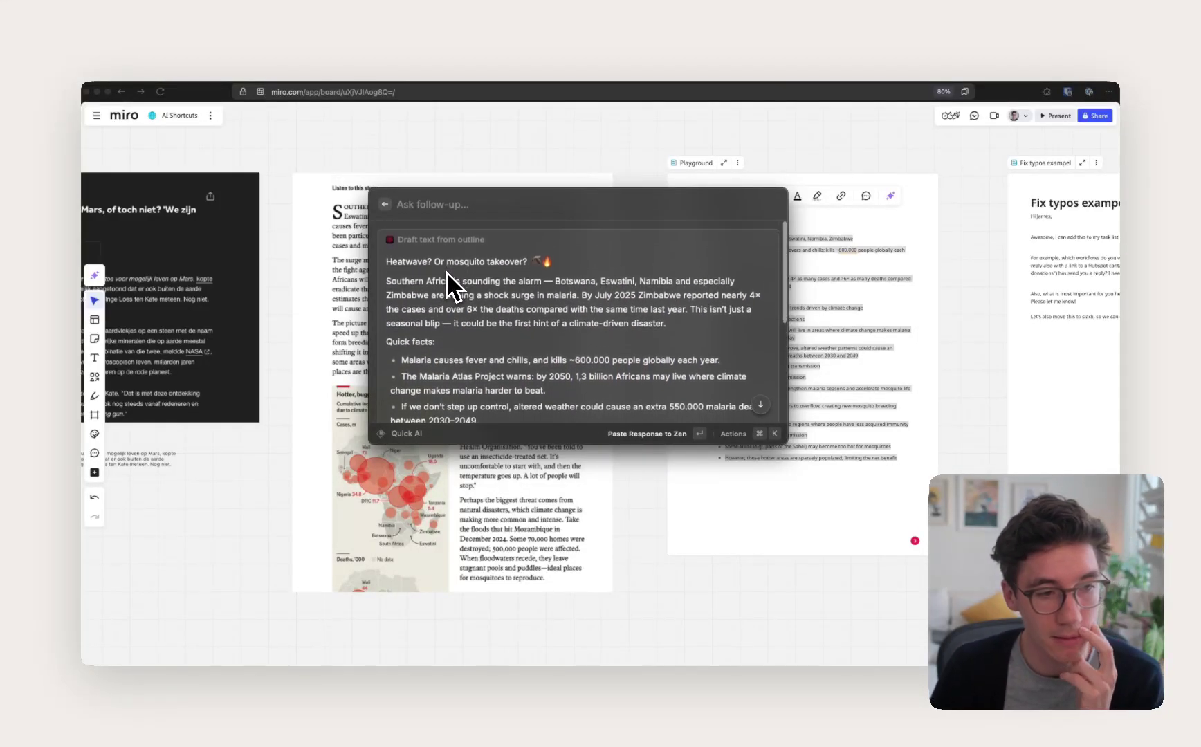
key("Escape")
key("Escape")
key("Escape")
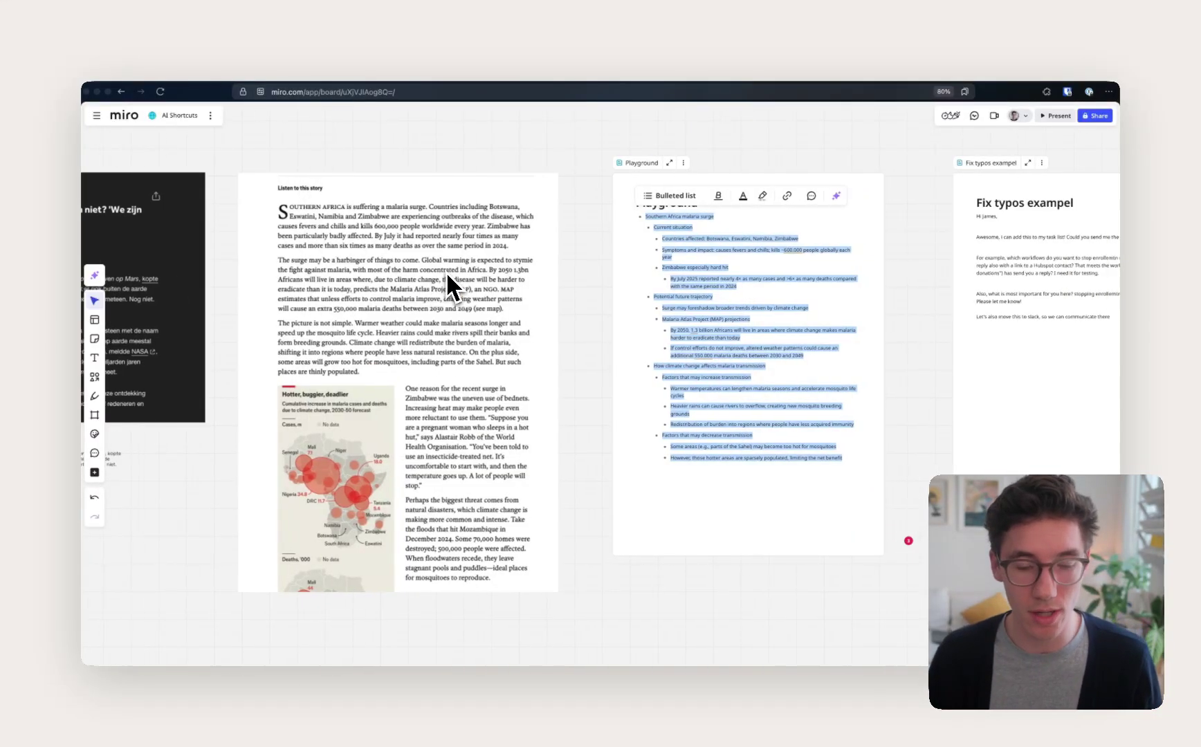
Pan and zoom the canvas to the U.S. International keyboard shortcut map.
scroll(446, 272, "right", 1)
scroll(446, 271, "up", 10)
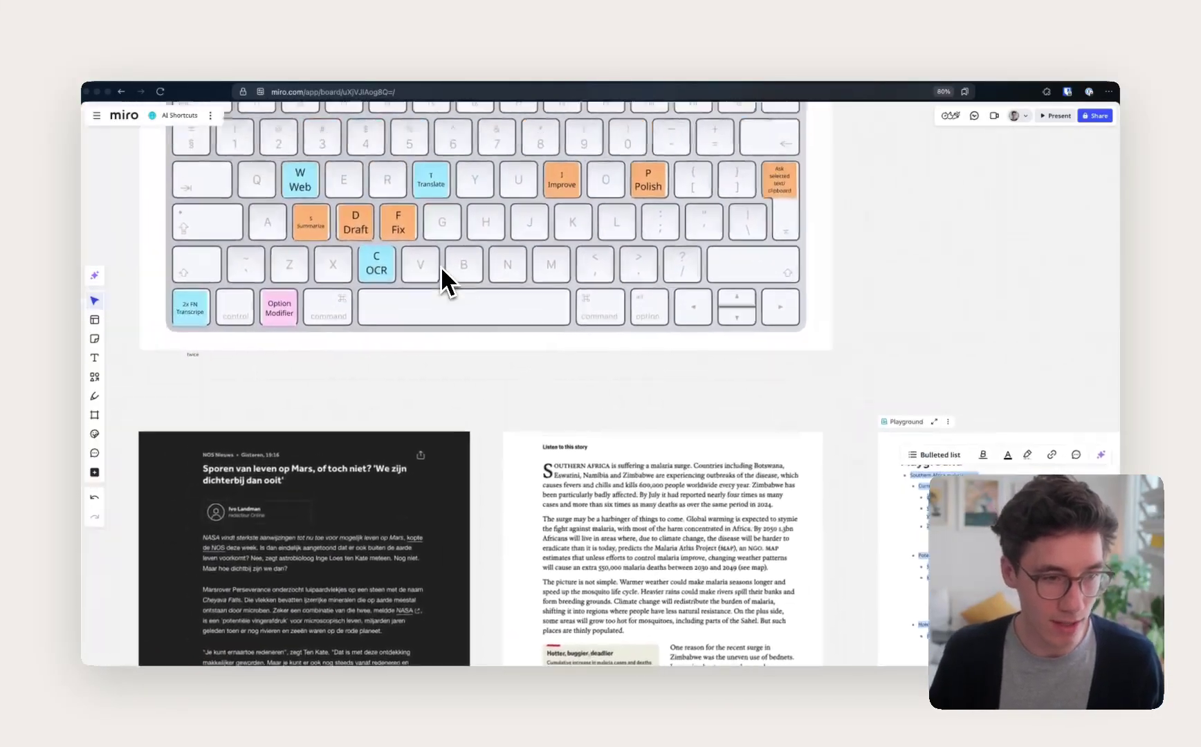
scroll(469, 220, "up", 3)
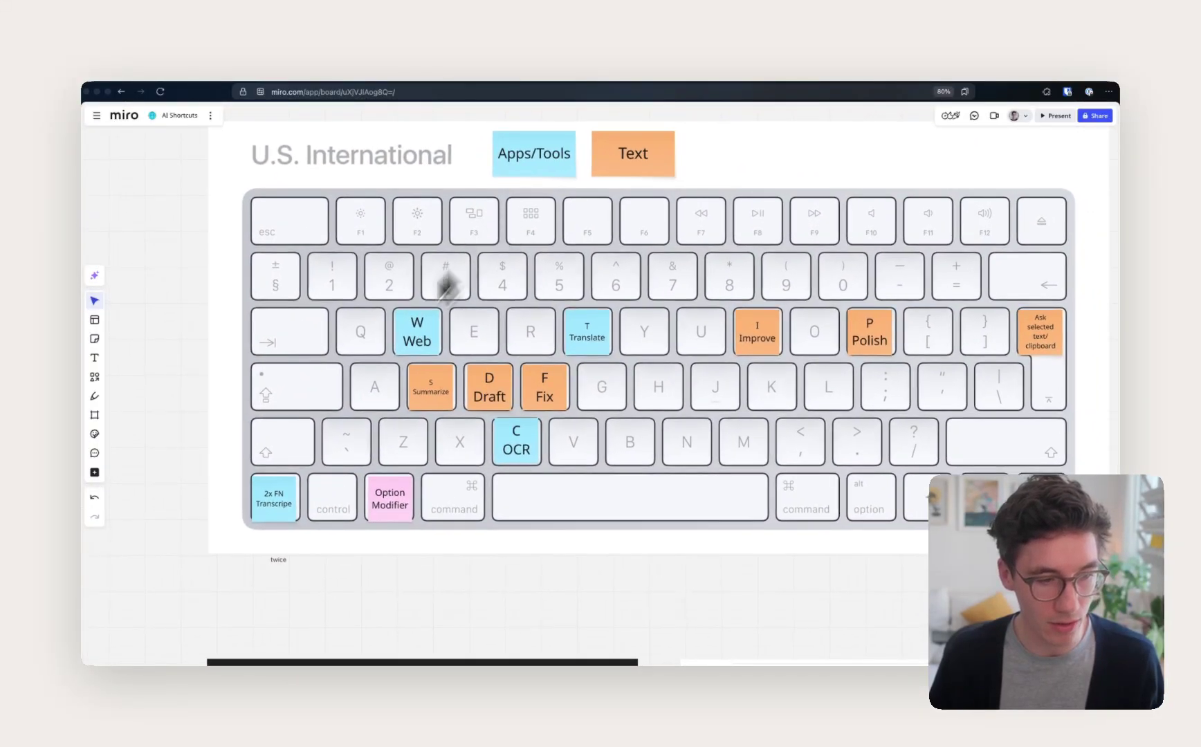